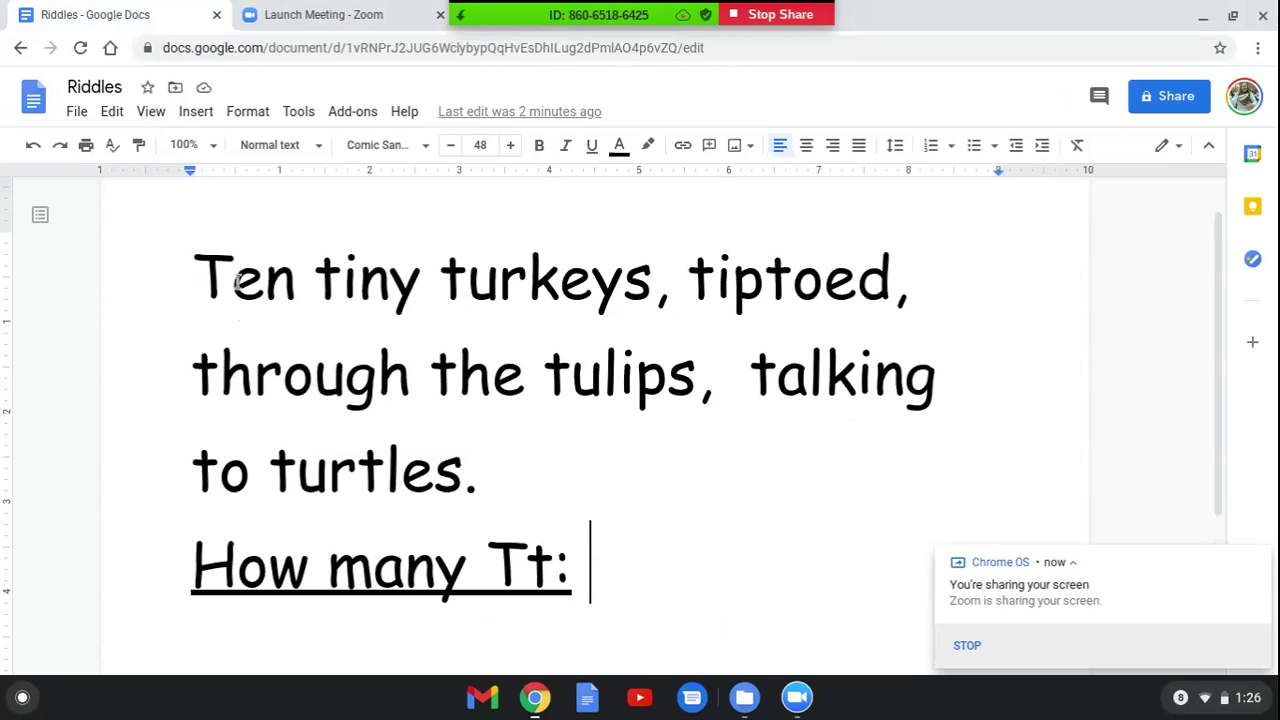
Highlight the "T" of "Ten" and the first letter of "tiny" in orange
{"action": "left_click_drag", "start_coordinate": [236, 283], "coordinate": [192, 283]}
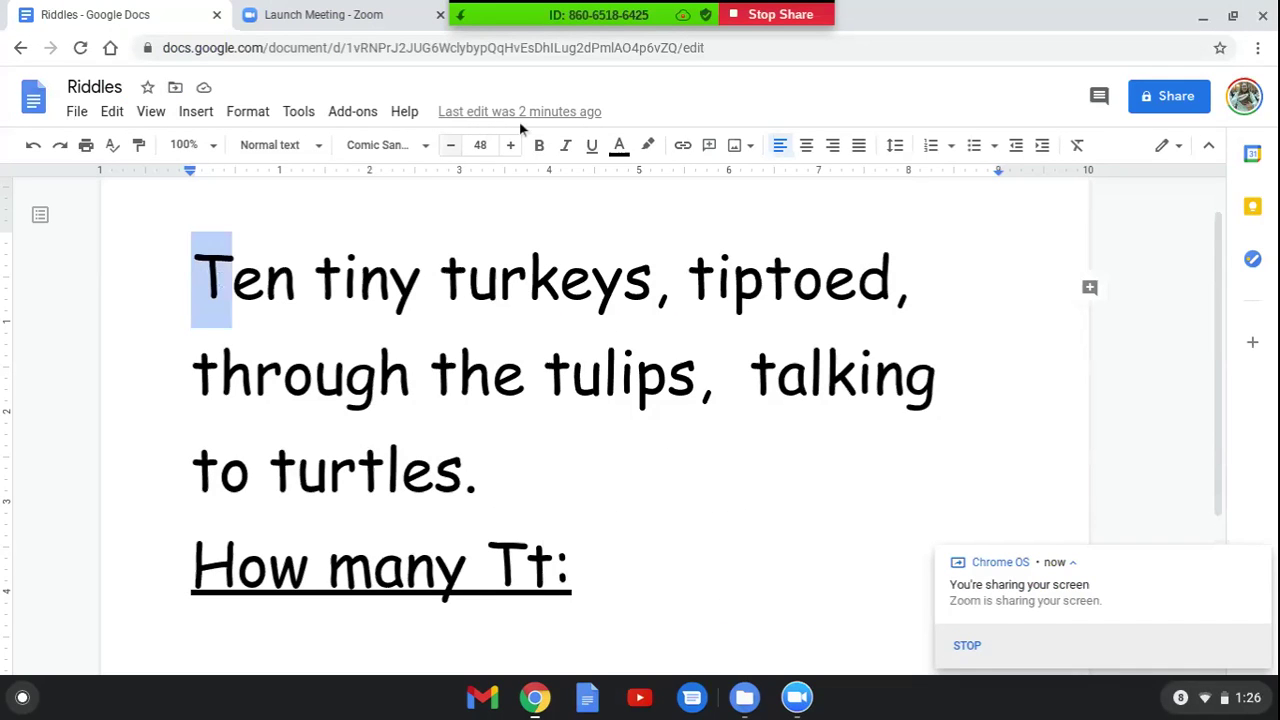
{"action": "left_click", "coordinate": [646, 146]}
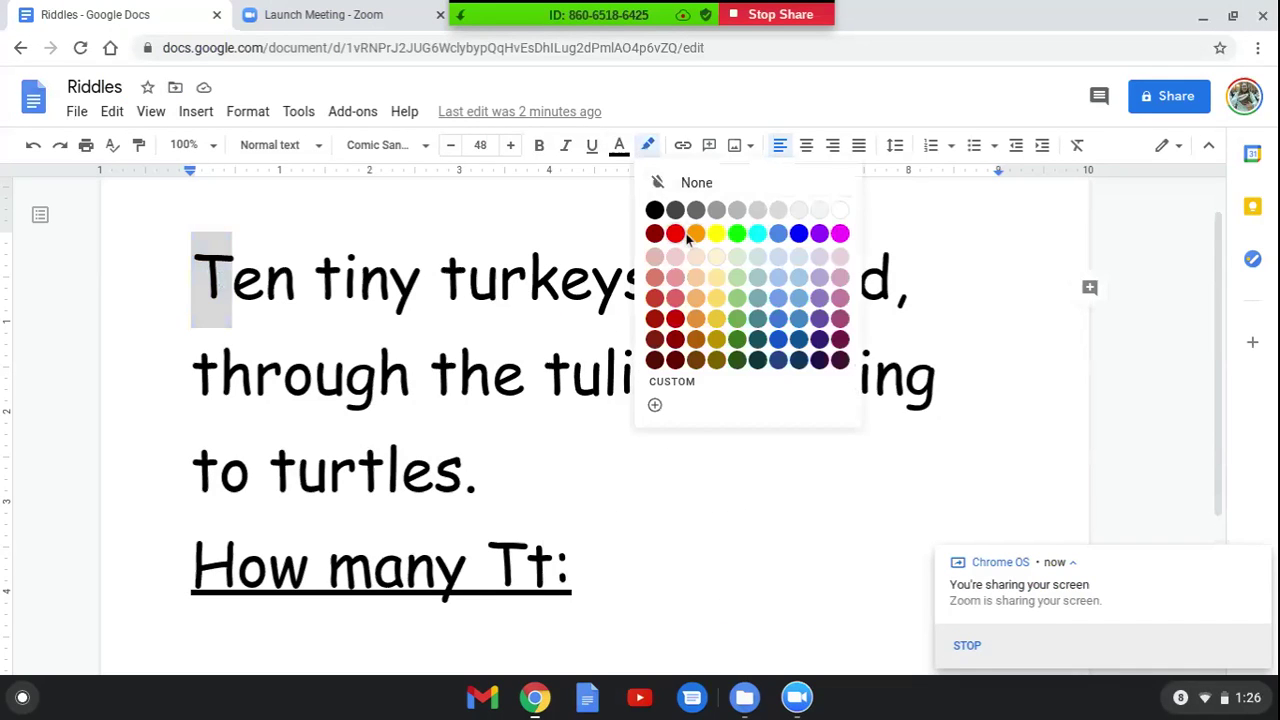
{"action": "left_click", "coordinate": [695, 234]}
{"action": "left_click", "coordinate": [310, 305]}
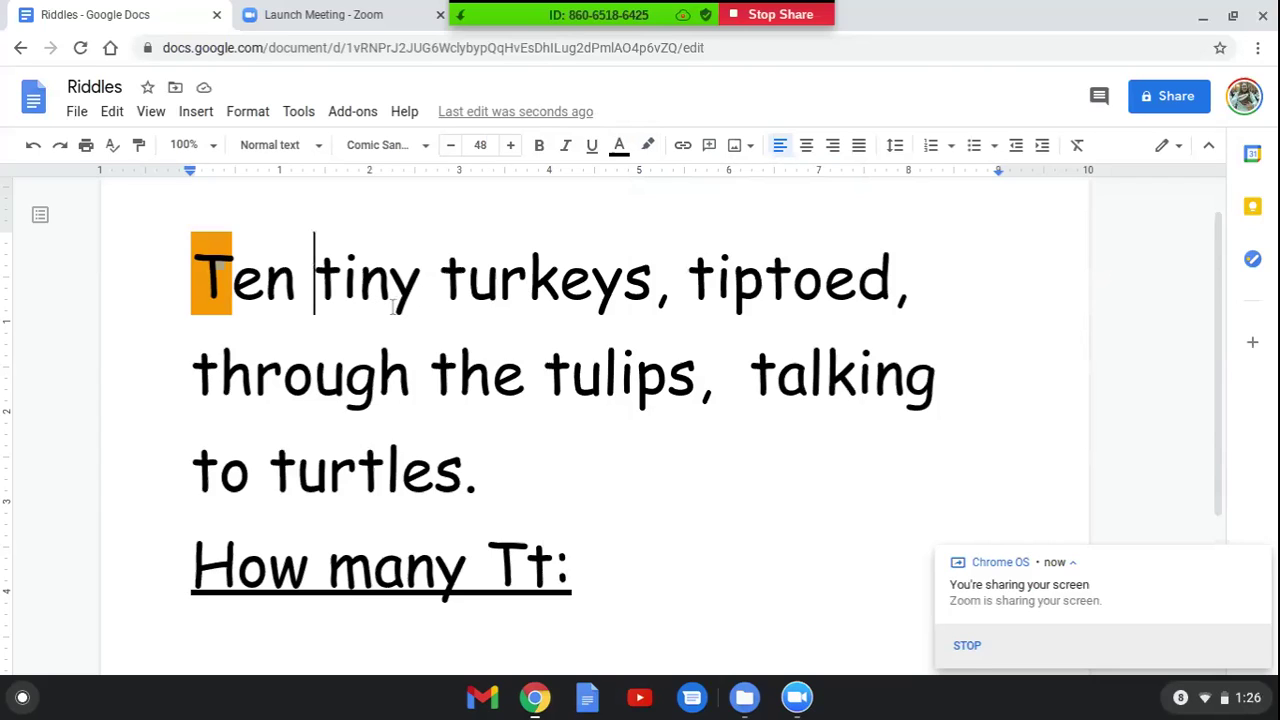
{"action": "left_click", "coordinate": [332, 288]}
{"action": "left_click_drag", "start_coordinate": [330, 286], "coordinate": [317, 286]}
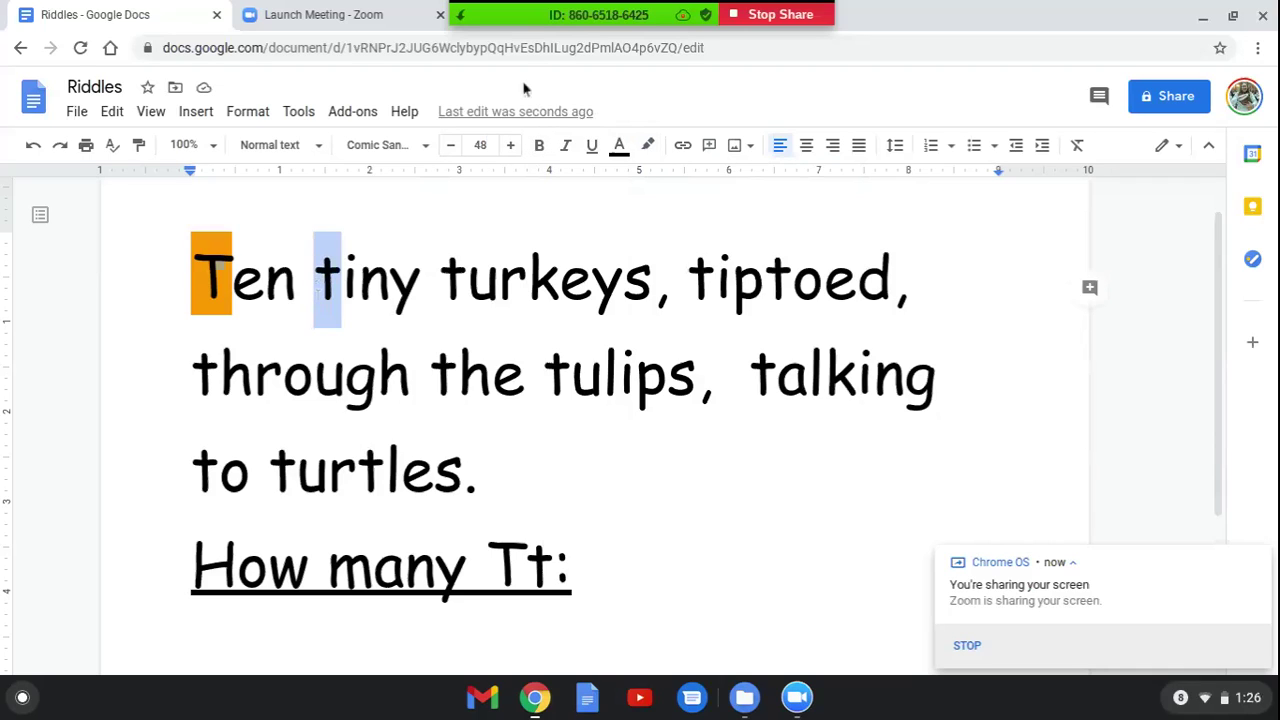
{"action": "left_click", "coordinate": [652, 148]}
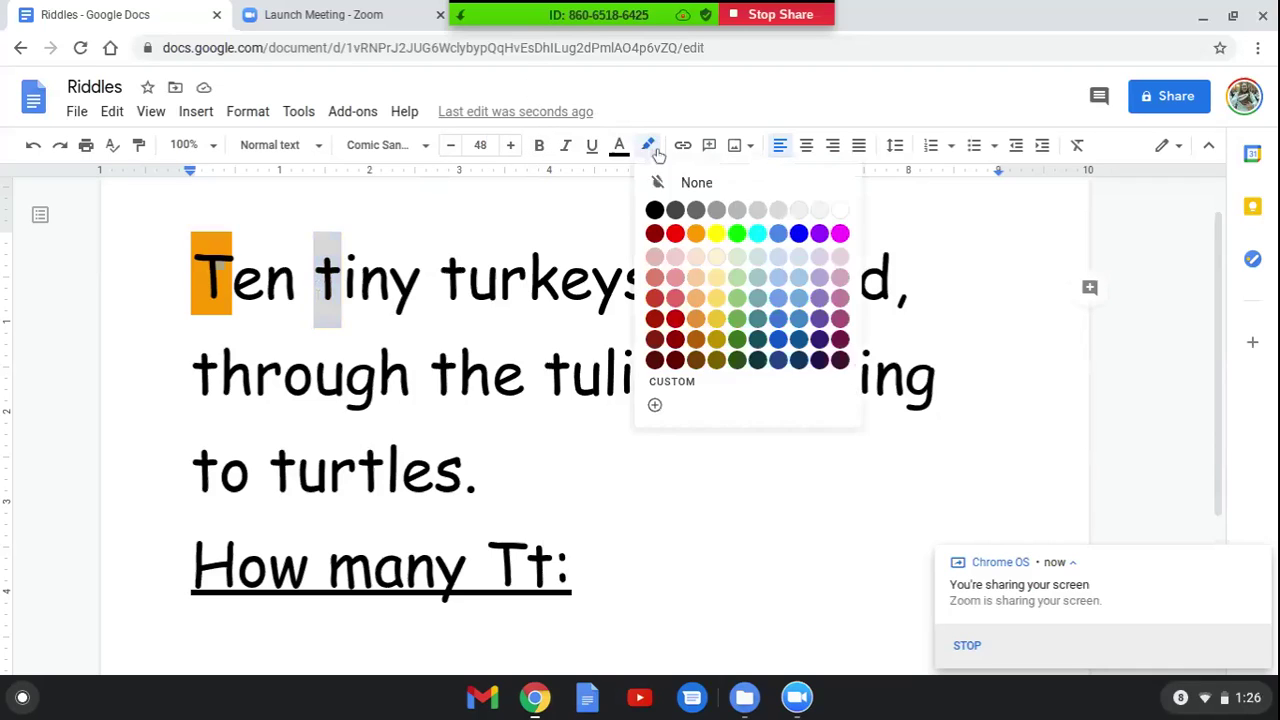
{"action": "left_click", "coordinate": [699, 238]}
{"action": "left_click", "coordinate": [230, 262]}
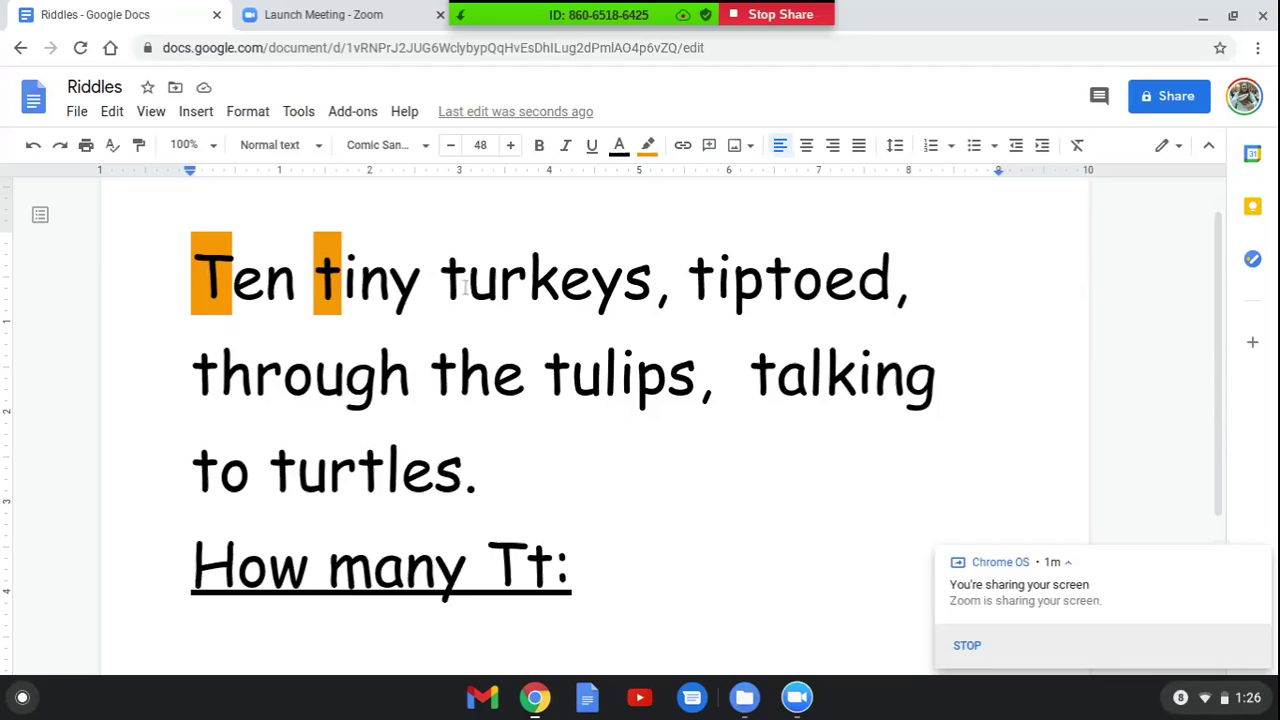
Apply an orange highlight to the initial "t" of "turkeys" in the first line
{"action": "left_click_drag", "start_coordinate": [466, 290], "coordinate": [444, 288]}
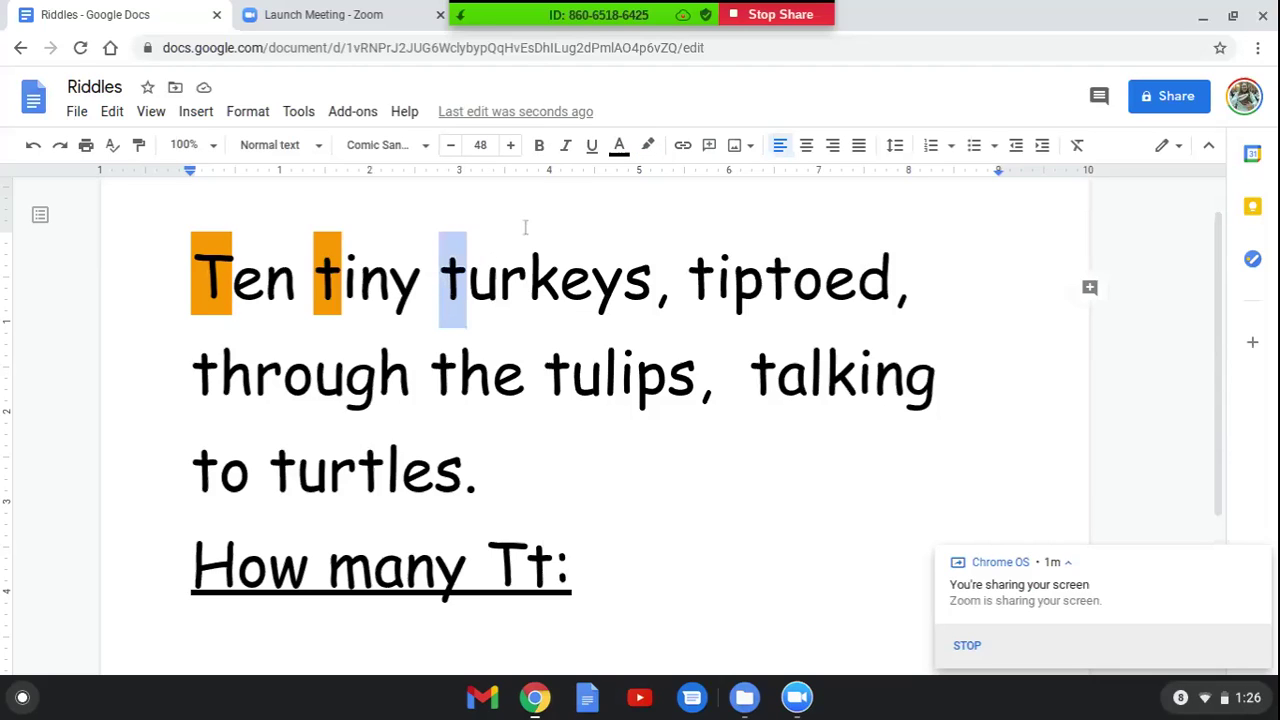
{"action": "left_click", "coordinate": [648, 146]}
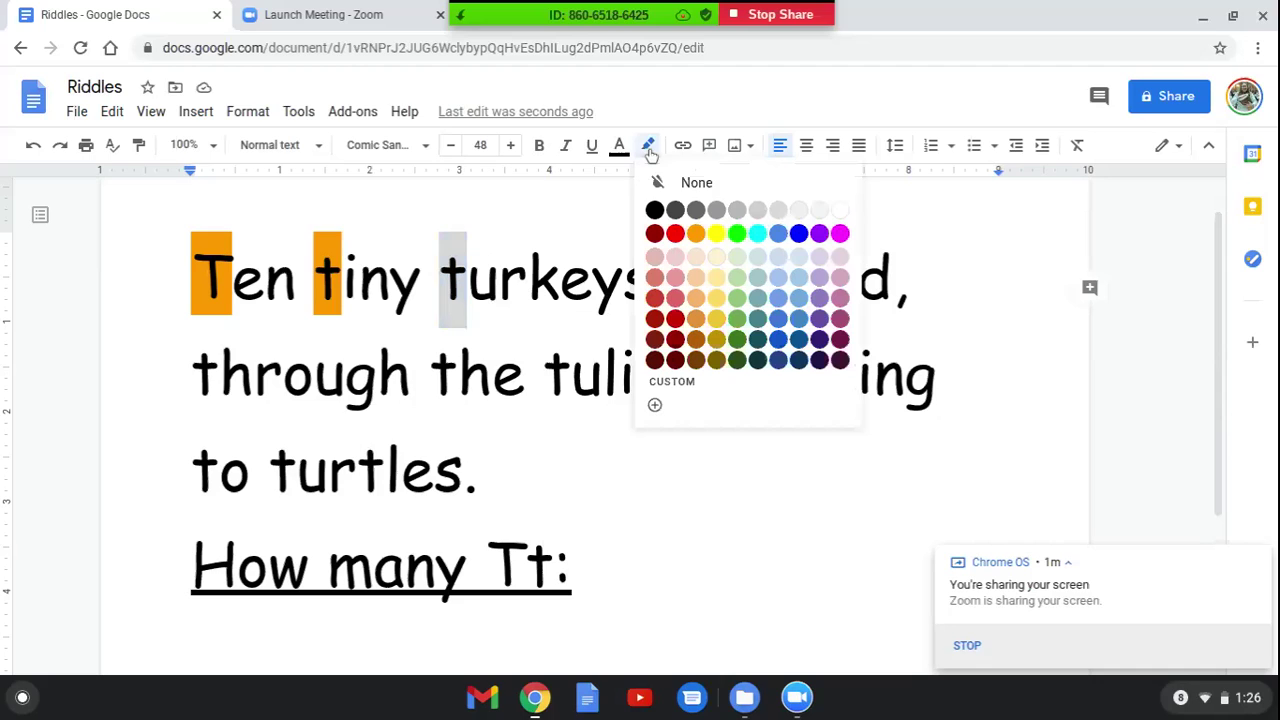
{"action": "left_click", "coordinate": [695, 236]}
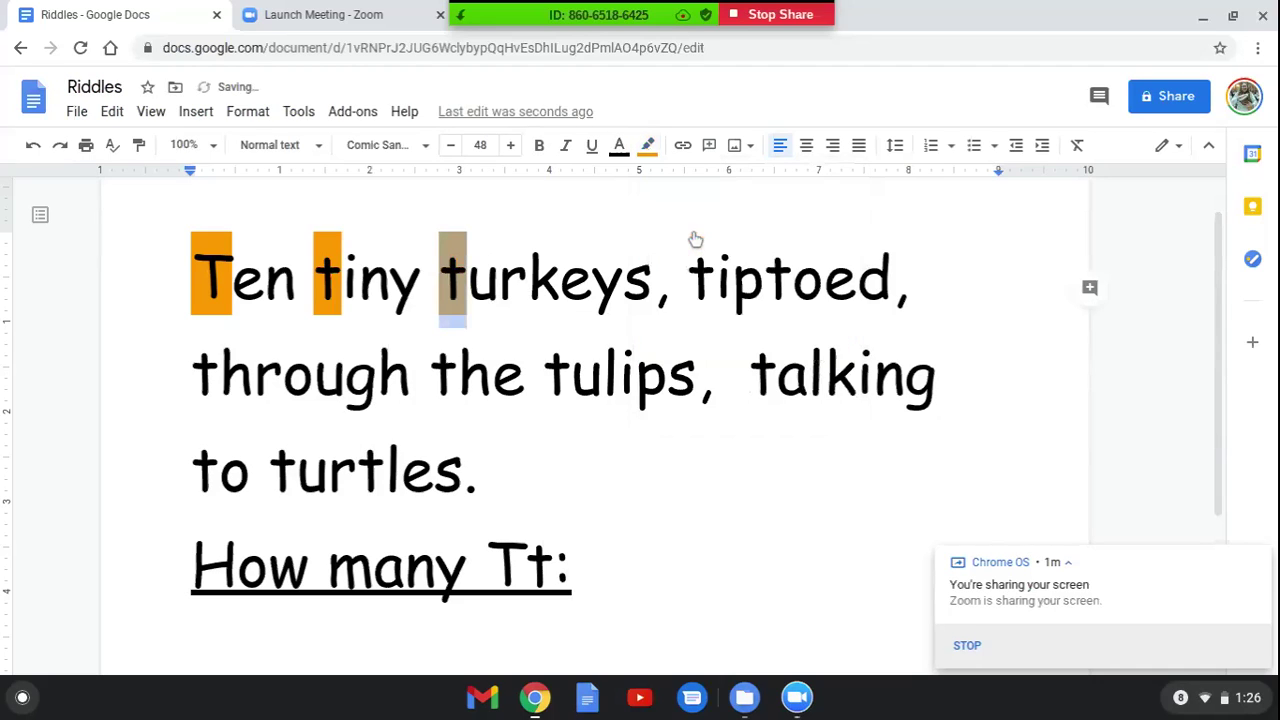
{"action": "left_click", "coordinate": [570, 316]}
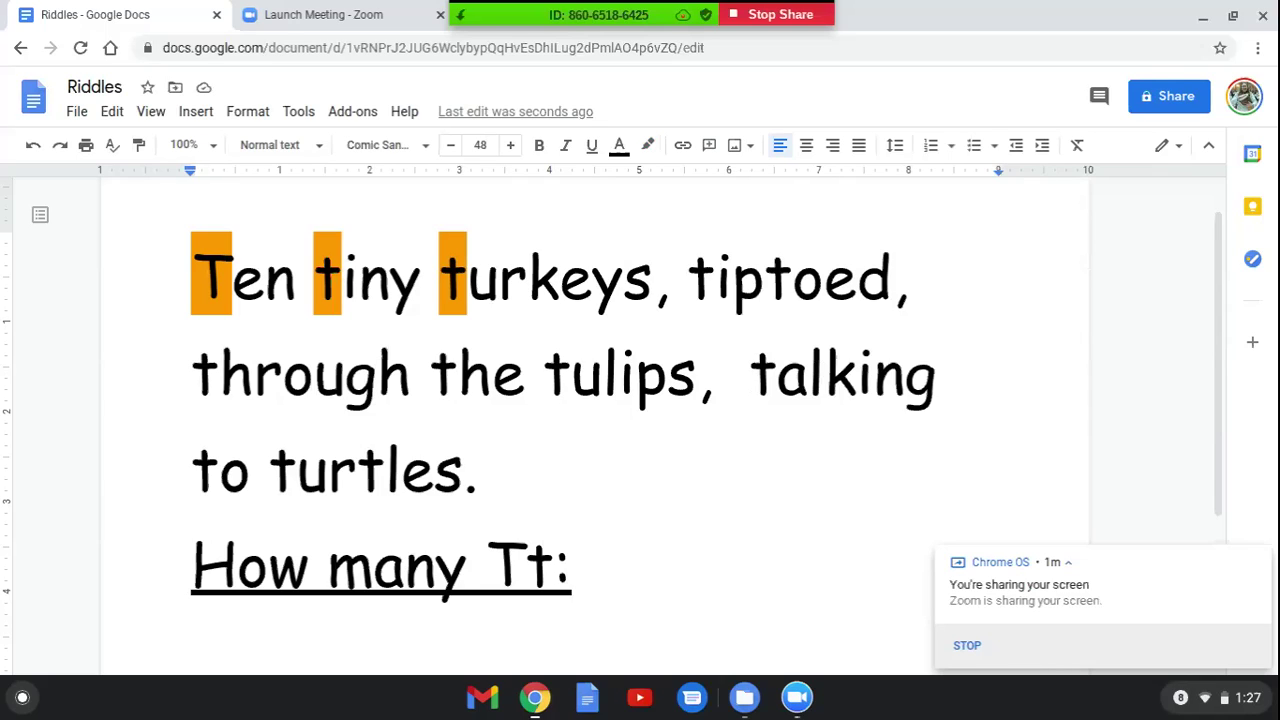
Highlight both "t" letters in the word "tiptoed" in orange
{"action": "left_click_drag", "start_coordinate": [716, 285], "coordinate": [690, 285]}
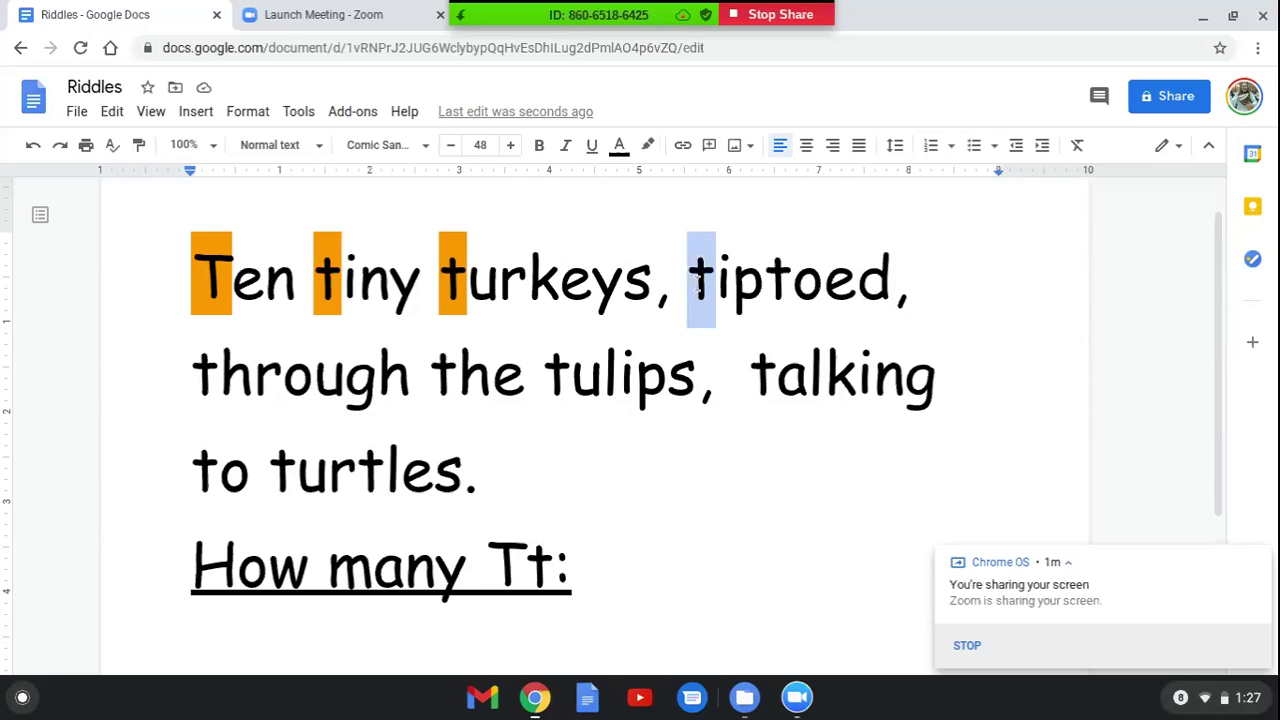
{"action": "left_click", "coordinate": [648, 146]}
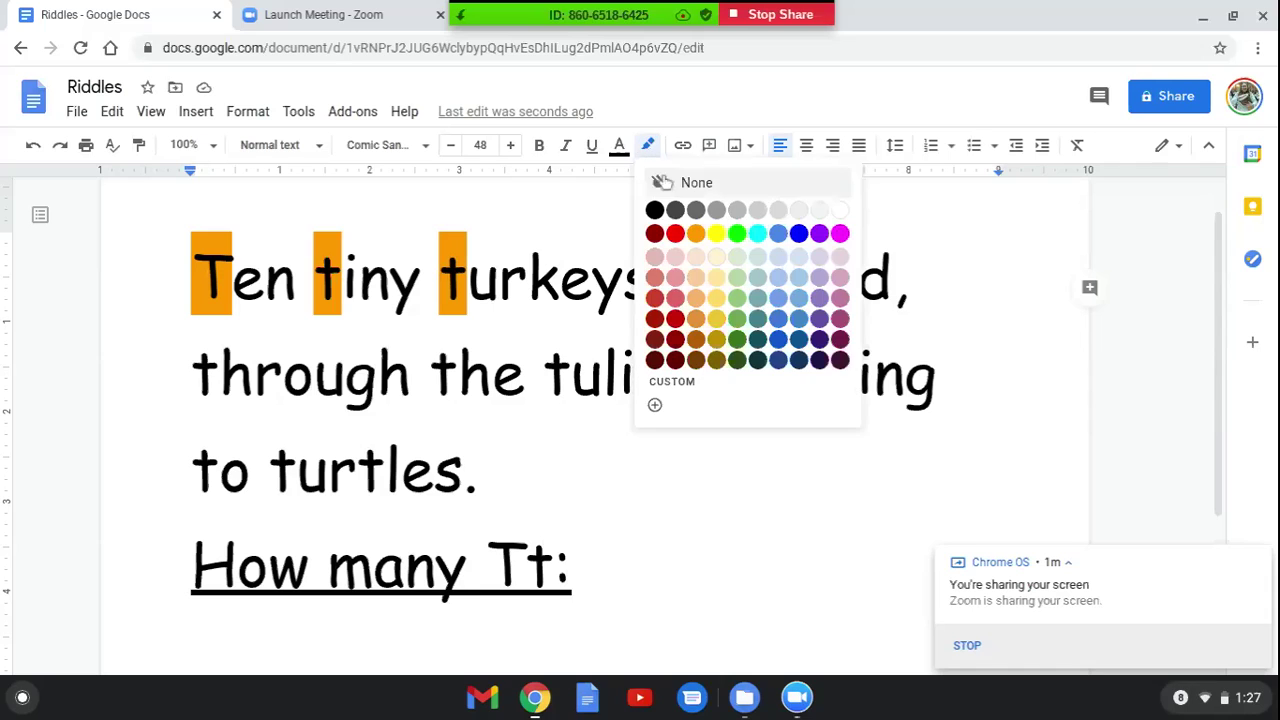
{"action": "left_click", "coordinate": [696, 234]}
{"action": "left_click", "coordinate": [765, 288]}
{"action": "left_click_drag", "start_coordinate": [790, 288], "coordinate": [774, 290]}
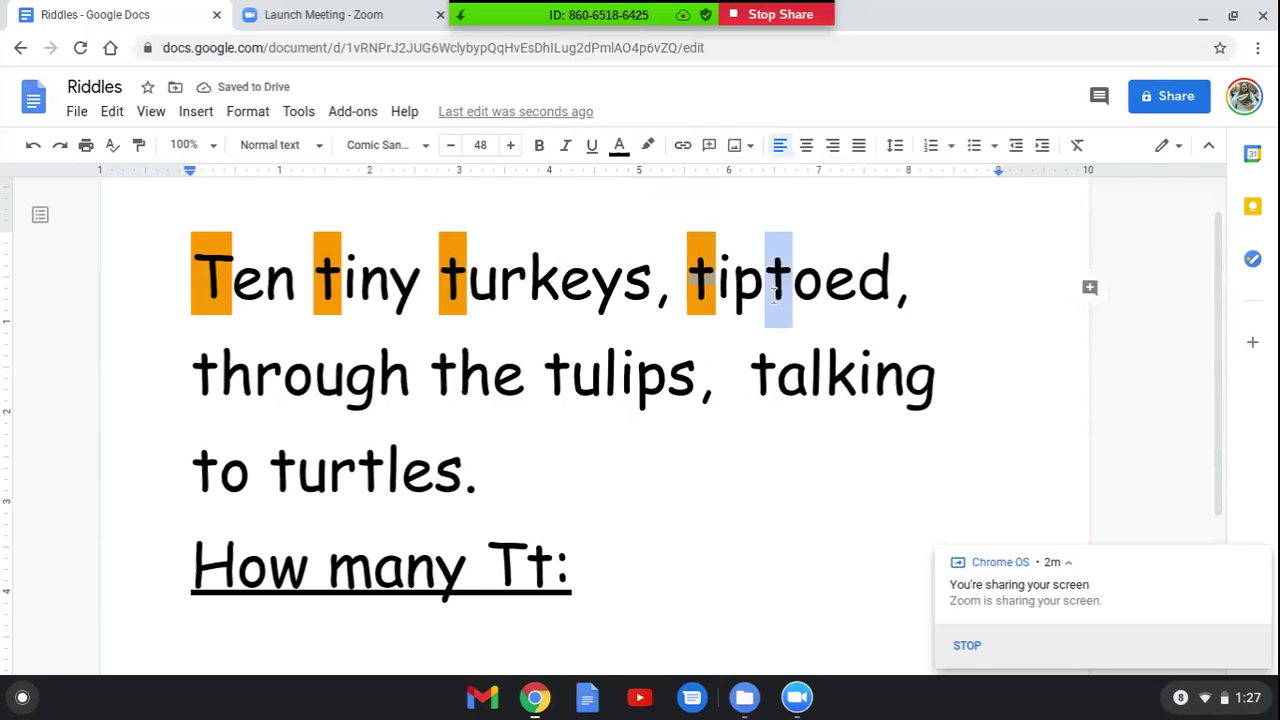
{"action": "left_click", "coordinate": [648, 146]}
{"action": "left_click", "coordinate": [703, 234]}
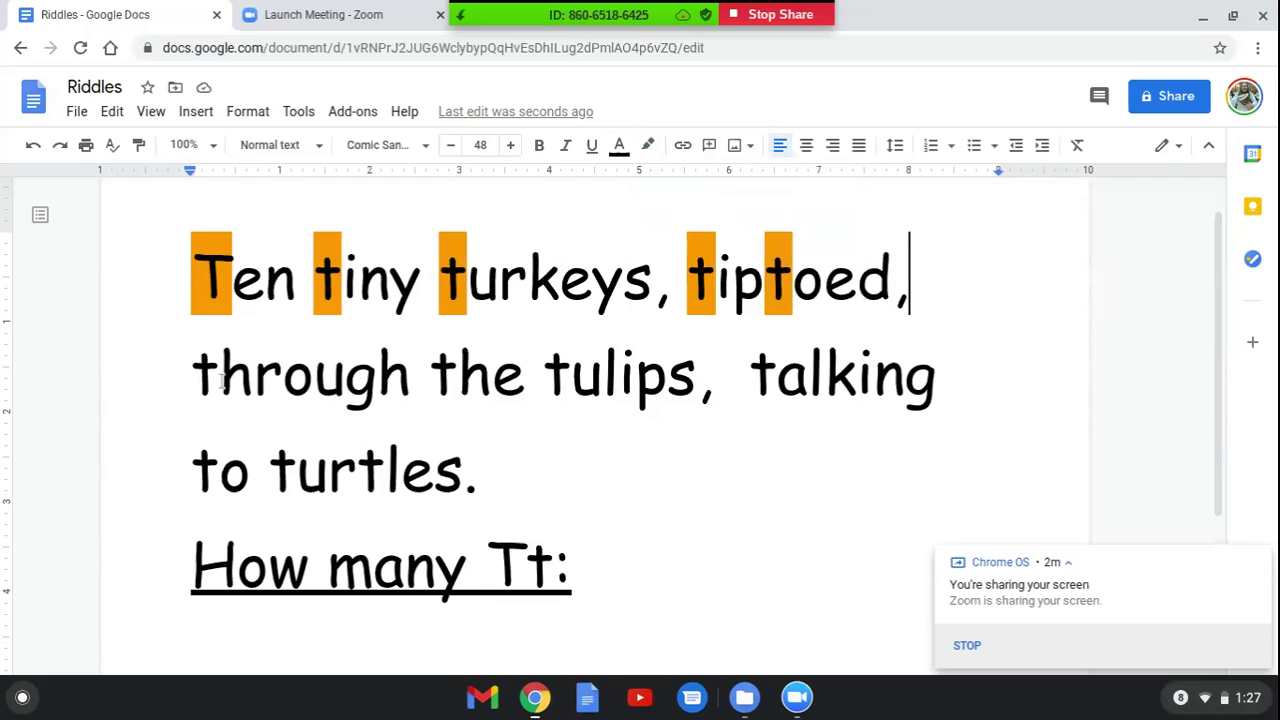
Highlight the initial "t" of "through" and of "the" in the second line in orange
{"action": "left_click_drag", "start_coordinate": [221, 381], "coordinate": [204, 378]}
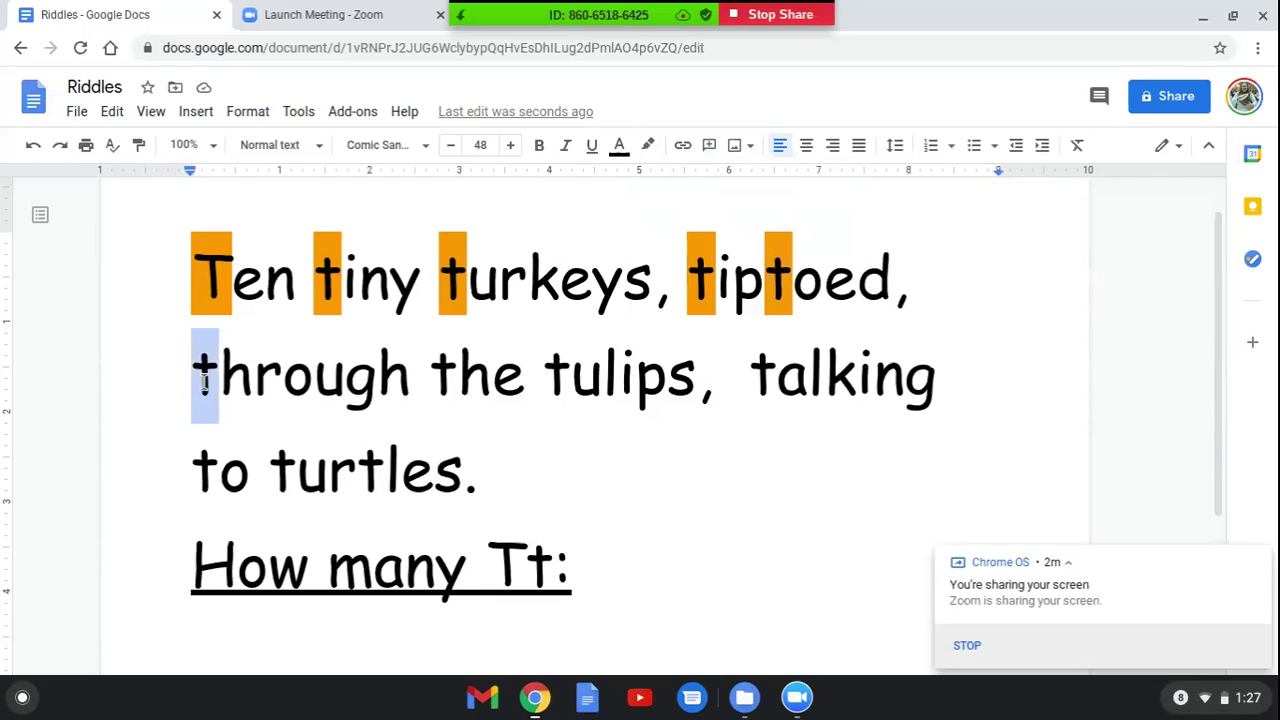
{"action": "left_click", "coordinate": [648, 146]}
{"action": "left_click", "coordinate": [696, 233]}
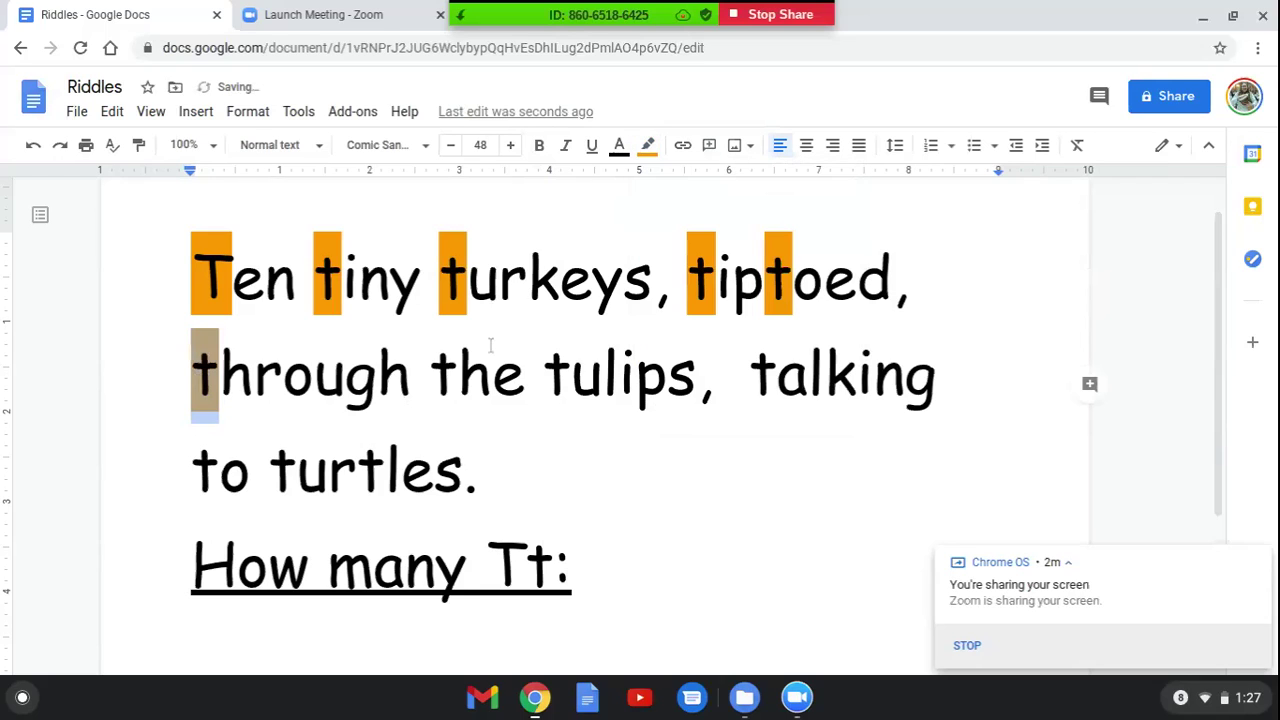
{"action": "left_click", "coordinate": [418, 392]}
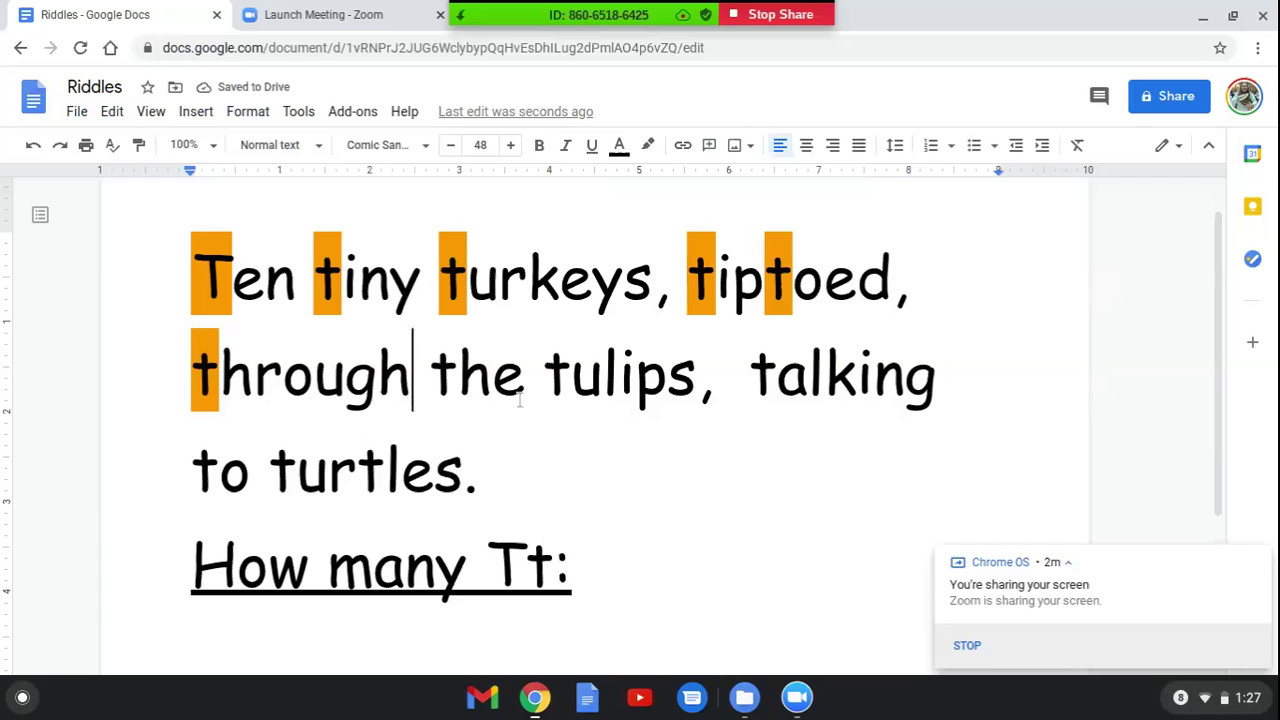
{"action": "left_click", "coordinate": [446, 390]}
{"action": "left_click_drag", "start_coordinate": [446, 392], "coordinate": [429, 392]}
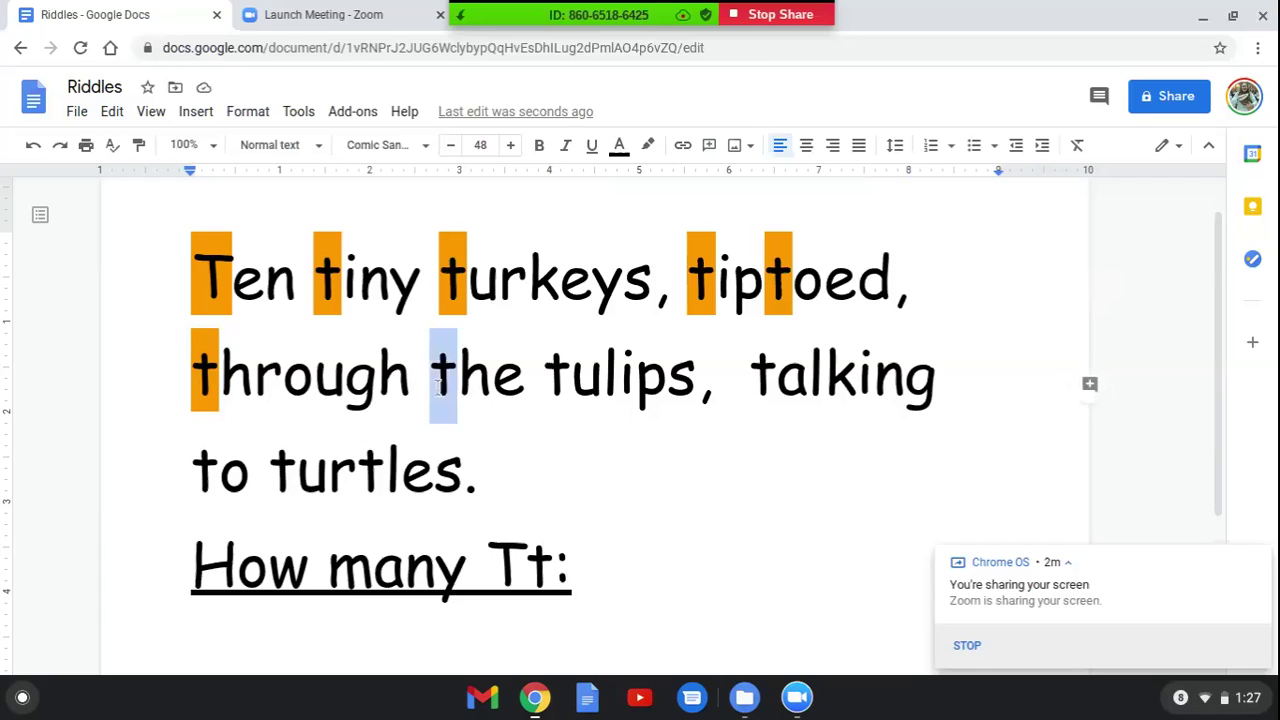
{"action": "left_click", "coordinate": [649, 147]}
{"action": "left_click", "coordinate": [692, 231]}
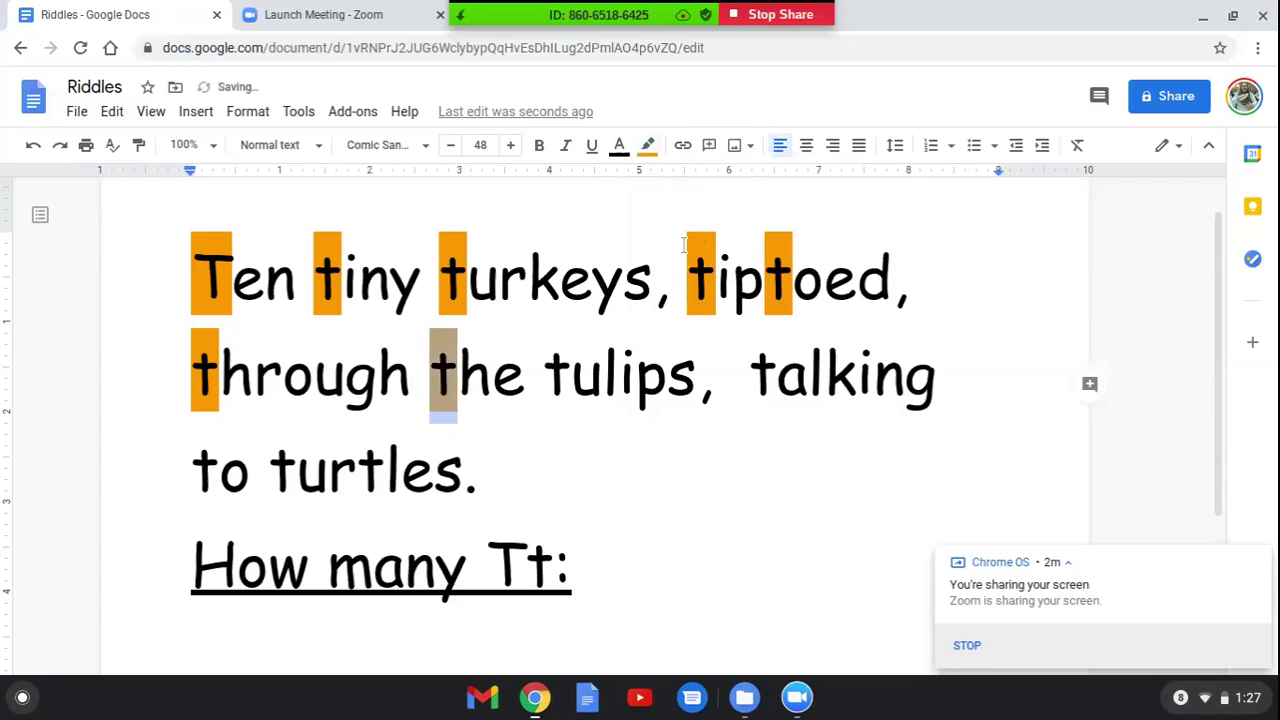
Highlight the initial "t" of "tulips" and of "talking" in orange
{"action": "left_click", "coordinate": [568, 410]}
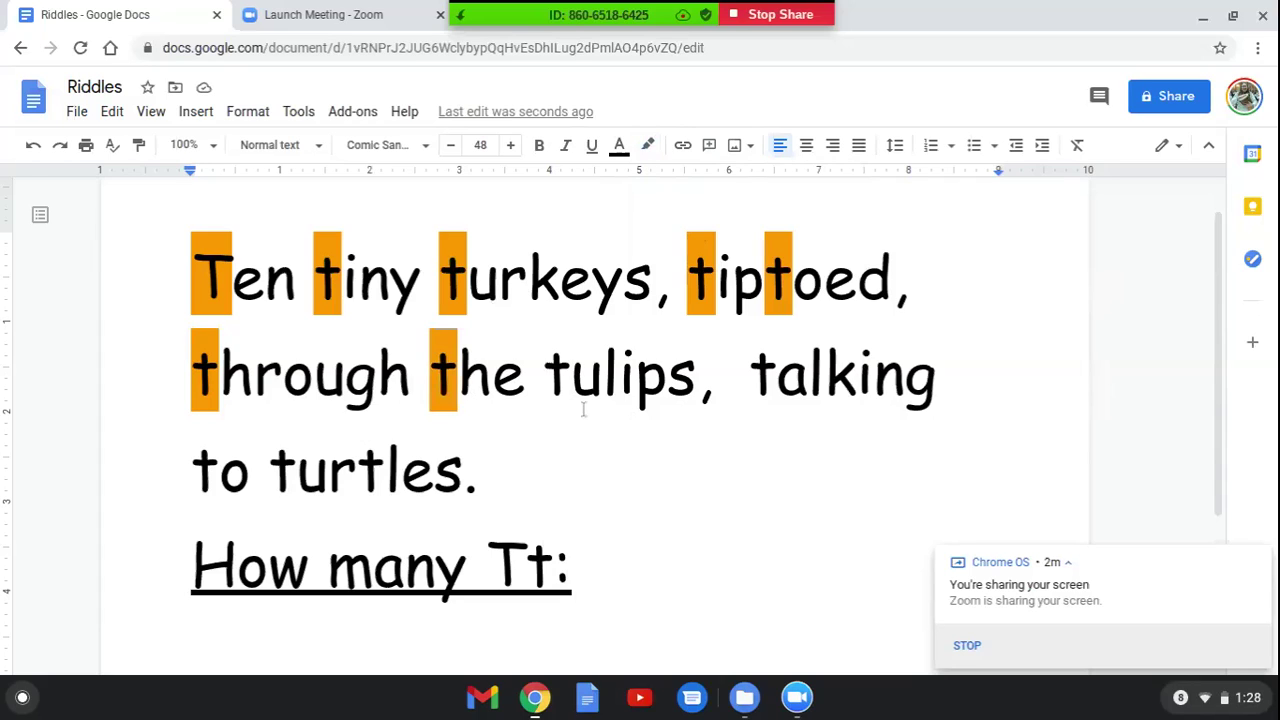
{"action": "key", "text": "shift+Left"}
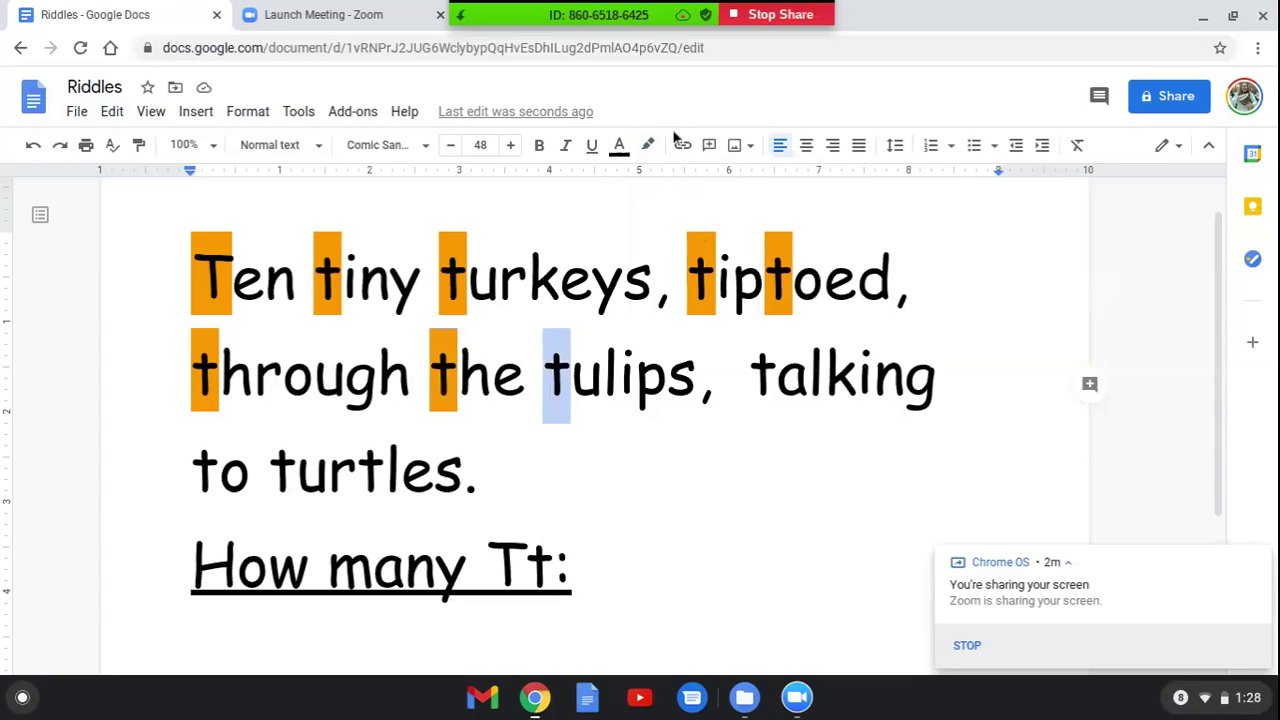
{"action": "left_click", "coordinate": [651, 145]}
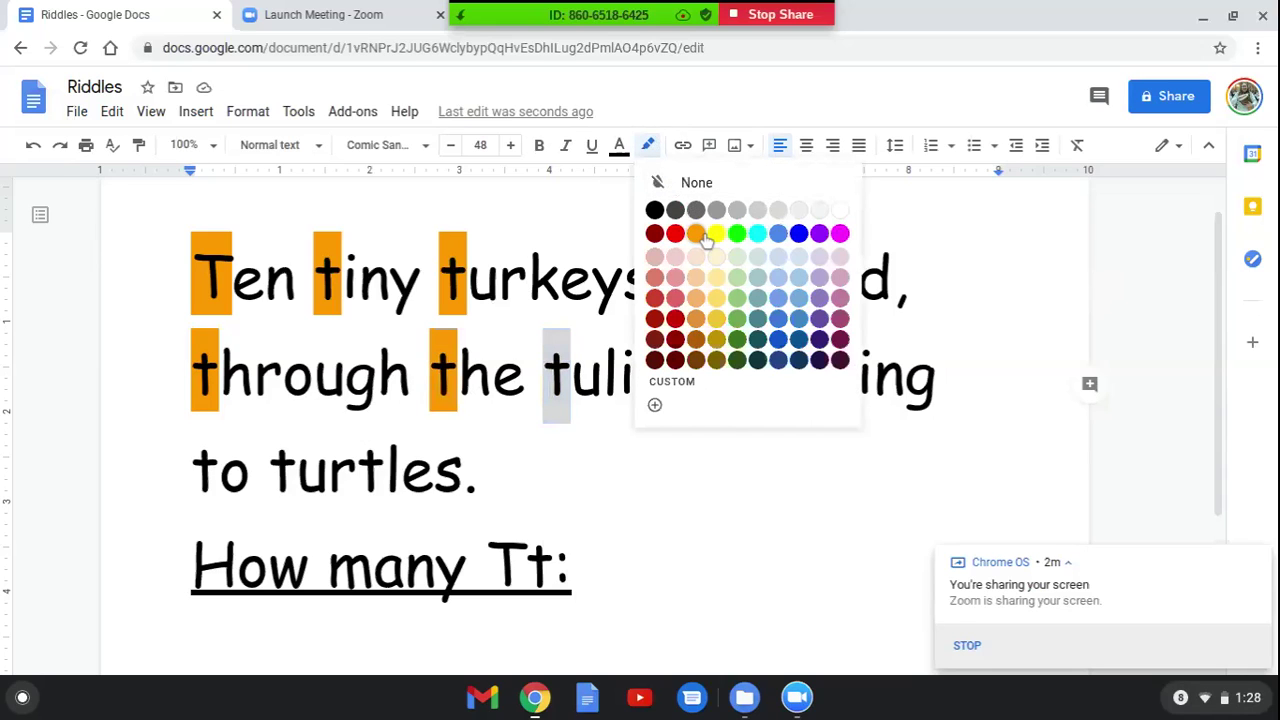
{"action": "left_click", "coordinate": [697, 234]}
{"action": "left_click", "coordinate": [665, 422]}
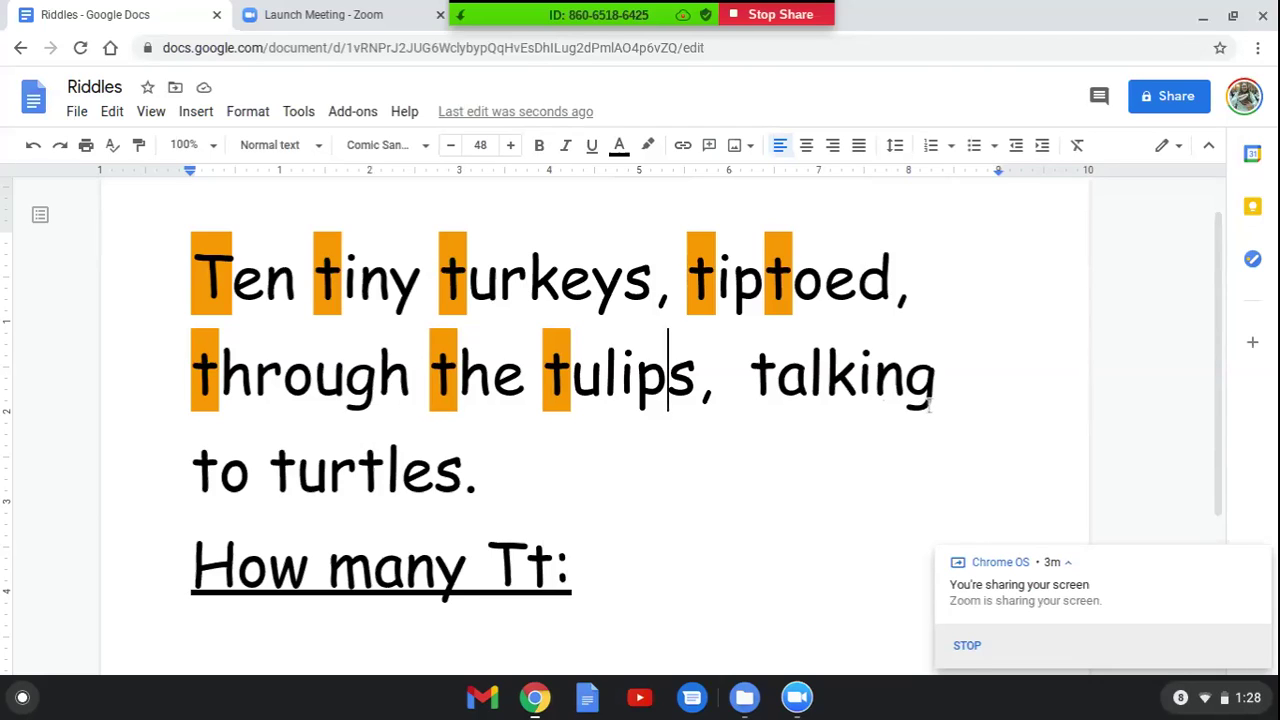
{"action": "left_click", "coordinate": [765, 381]}
{"action": "key", "text": "shift+Left"}
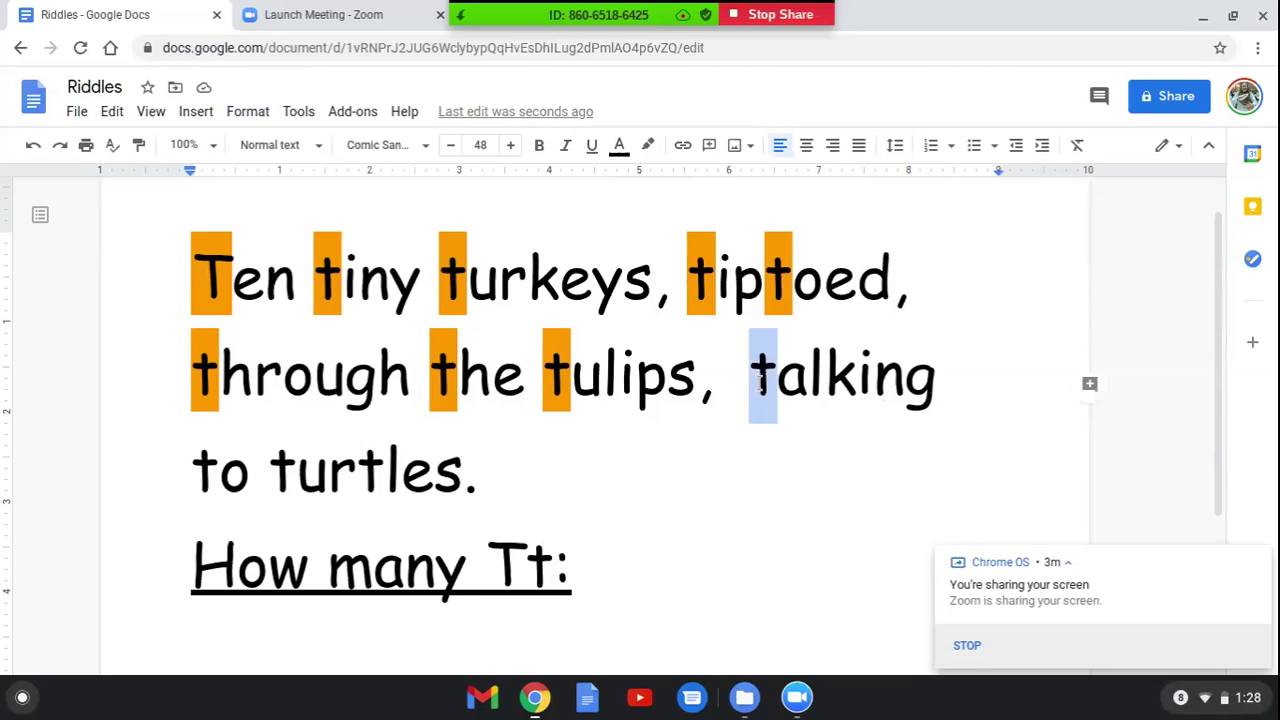
{"action": "left_click", "coordinate": [651, 147]}
{"action": "left_click", "coordinate": [694, 231]}
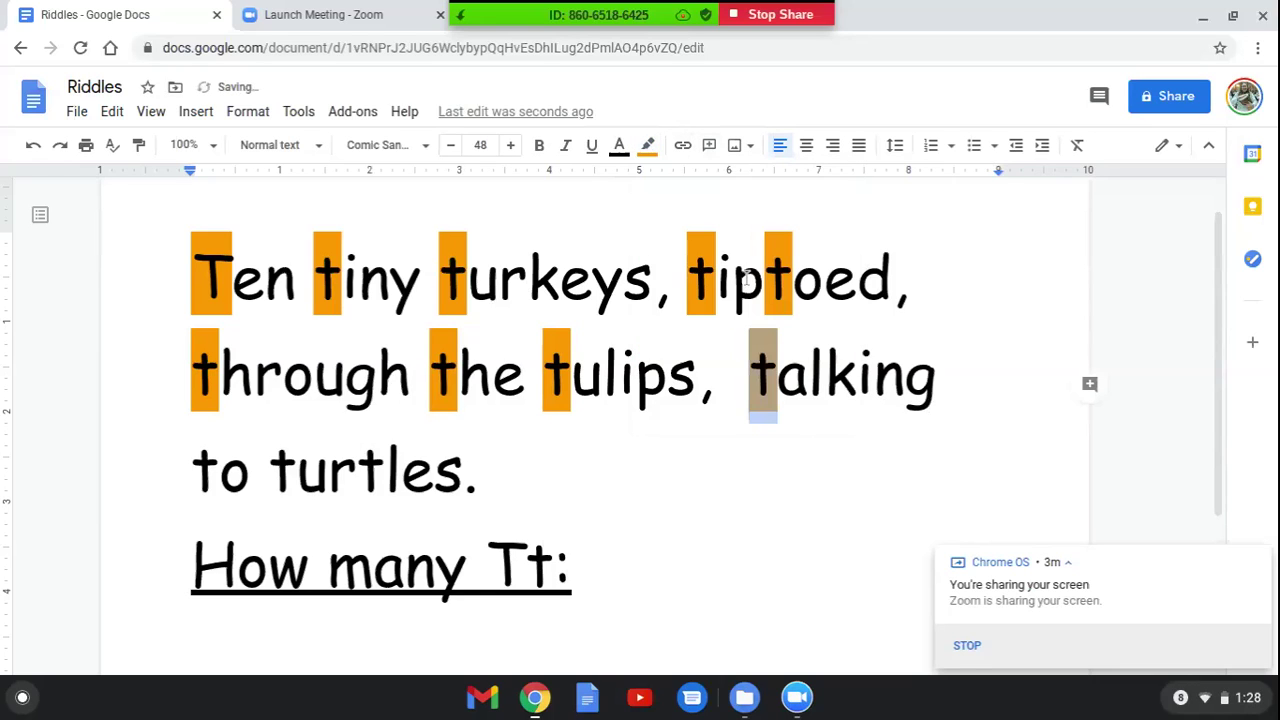
{"action": "left_click", "coordinate": [680, 408]}
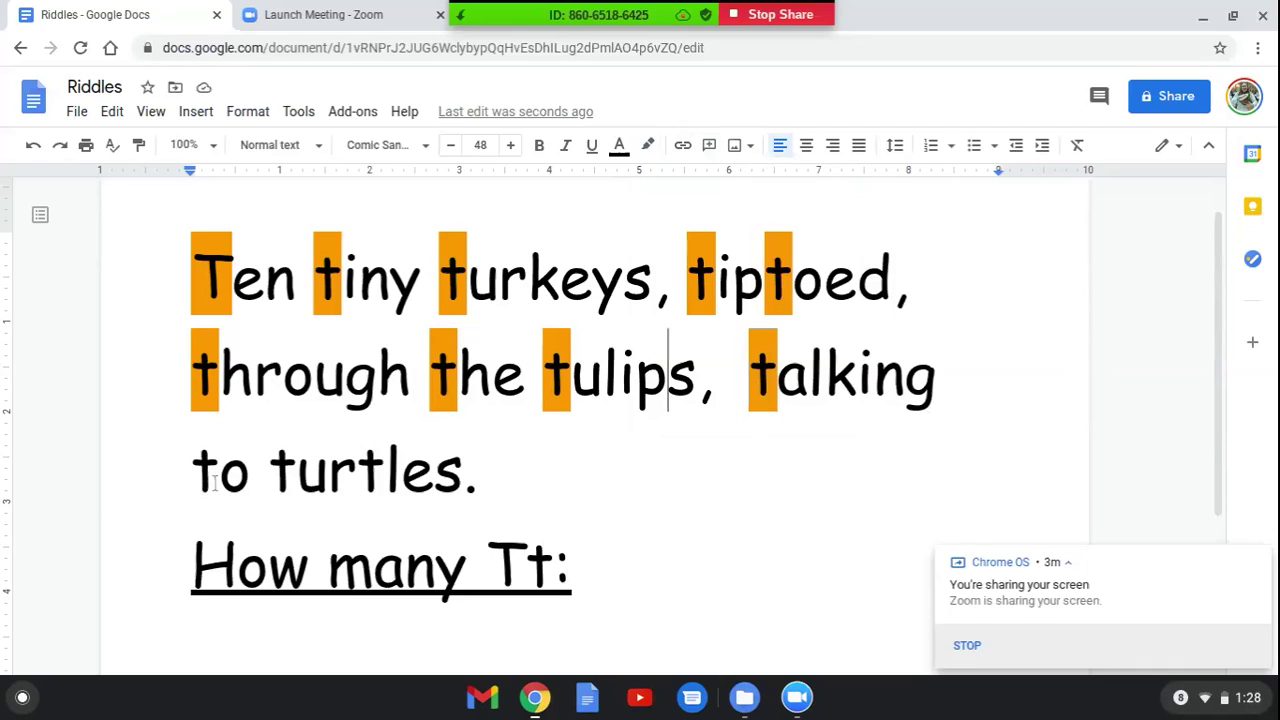
Apply an orange highlight to the "t" of "to" at the start of the third line
{"action": "left_click_drag", "start_coordinate": [219, 480], "coordinate": [191, 480]}
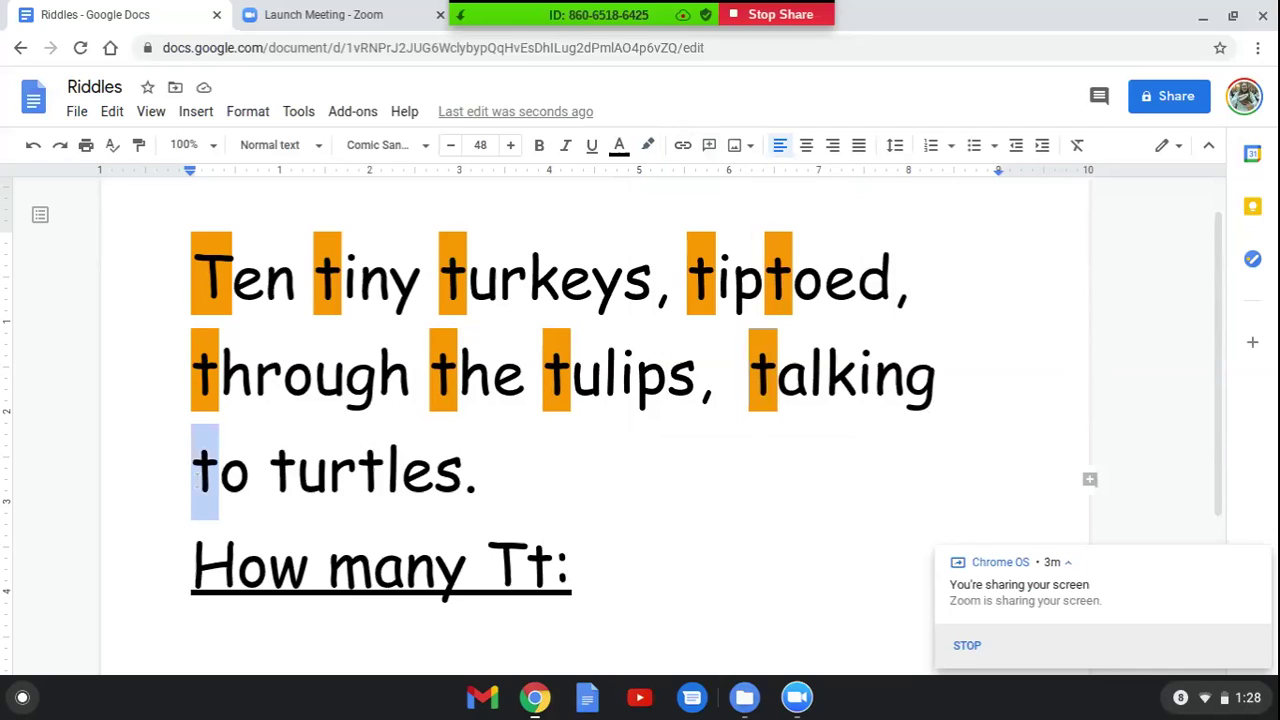
{"action": "left_click", "coordinate": [648, 145]}
{"action": "left_click", "coordinate": [697, 234]}
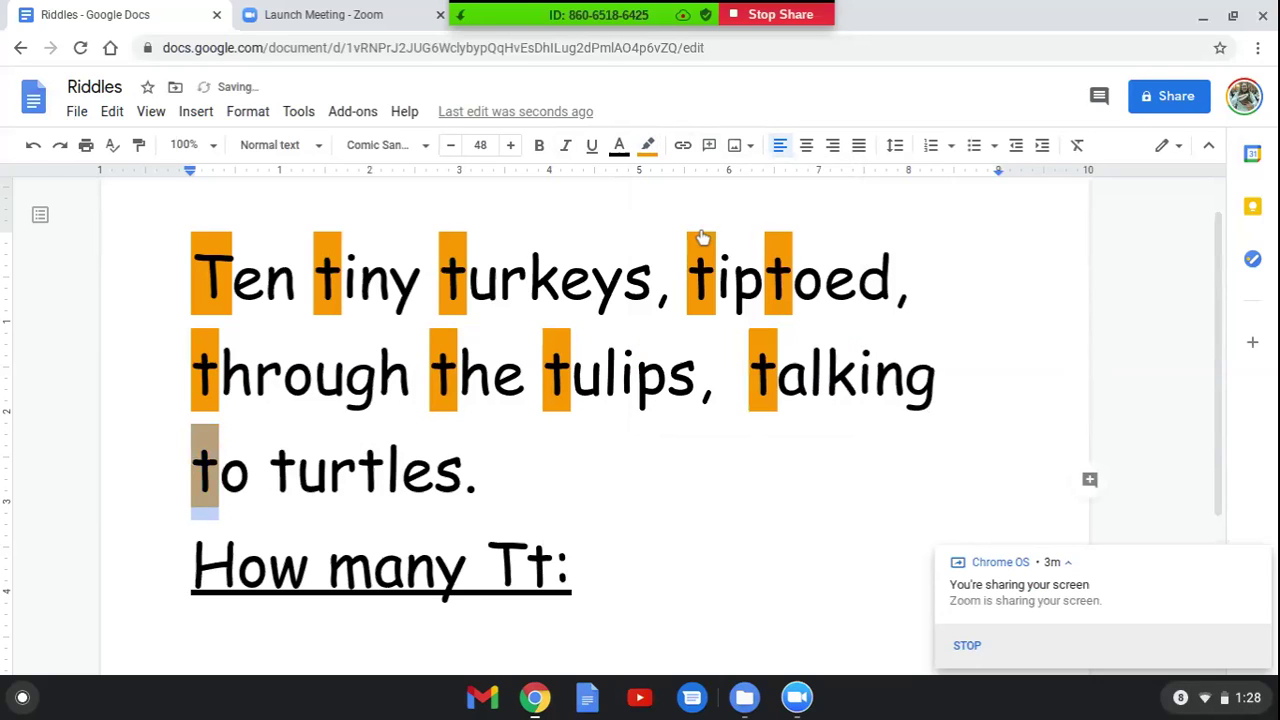
{"action": "left_click", "coordinate": [277, 513]}
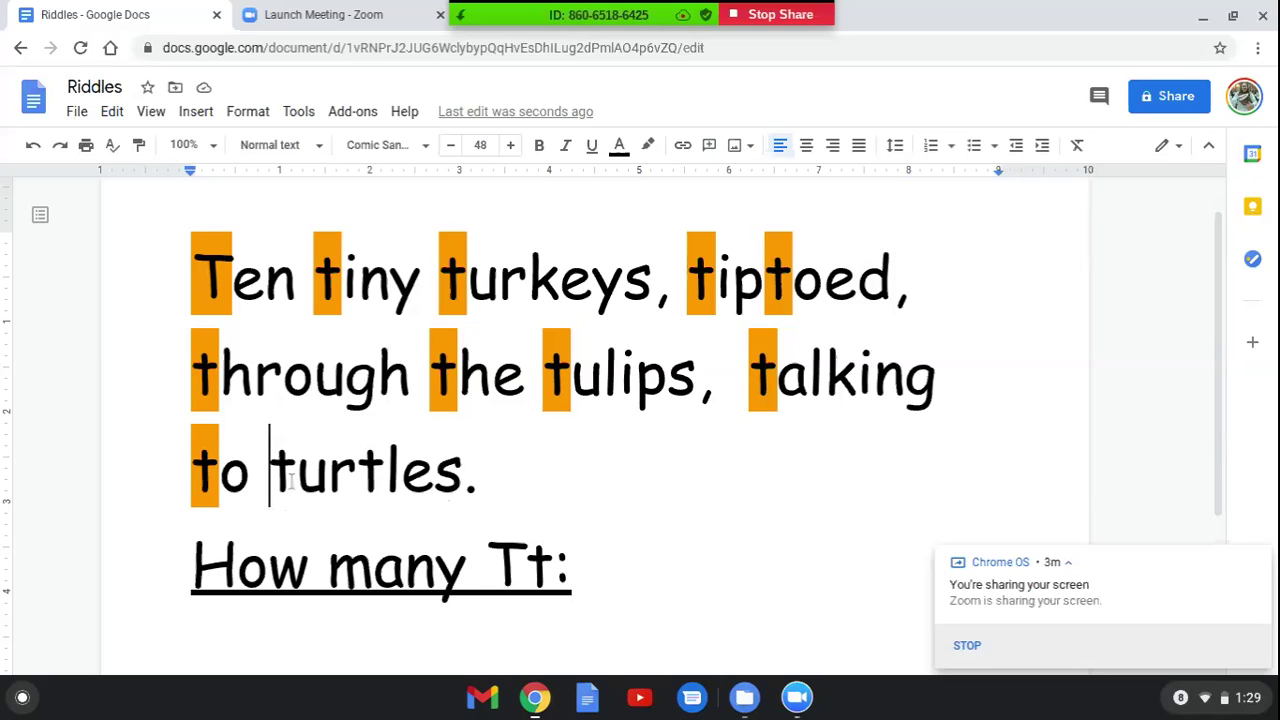
Highlight both "t" letters in the word "turtles" in orange
{"action": "left_click_drag", "start_coordinate": [287, 481], "coordinate": [280, 484]}
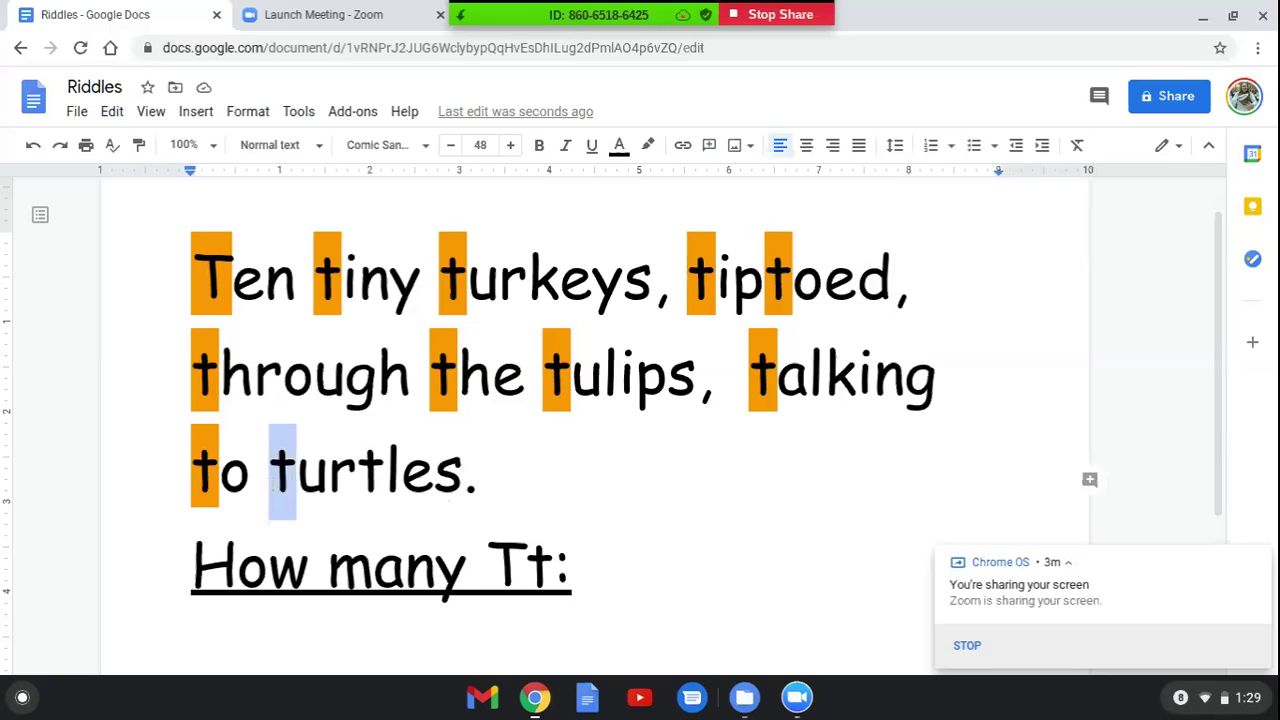
{"action": "left_click", "coordinate": [646, 145]}
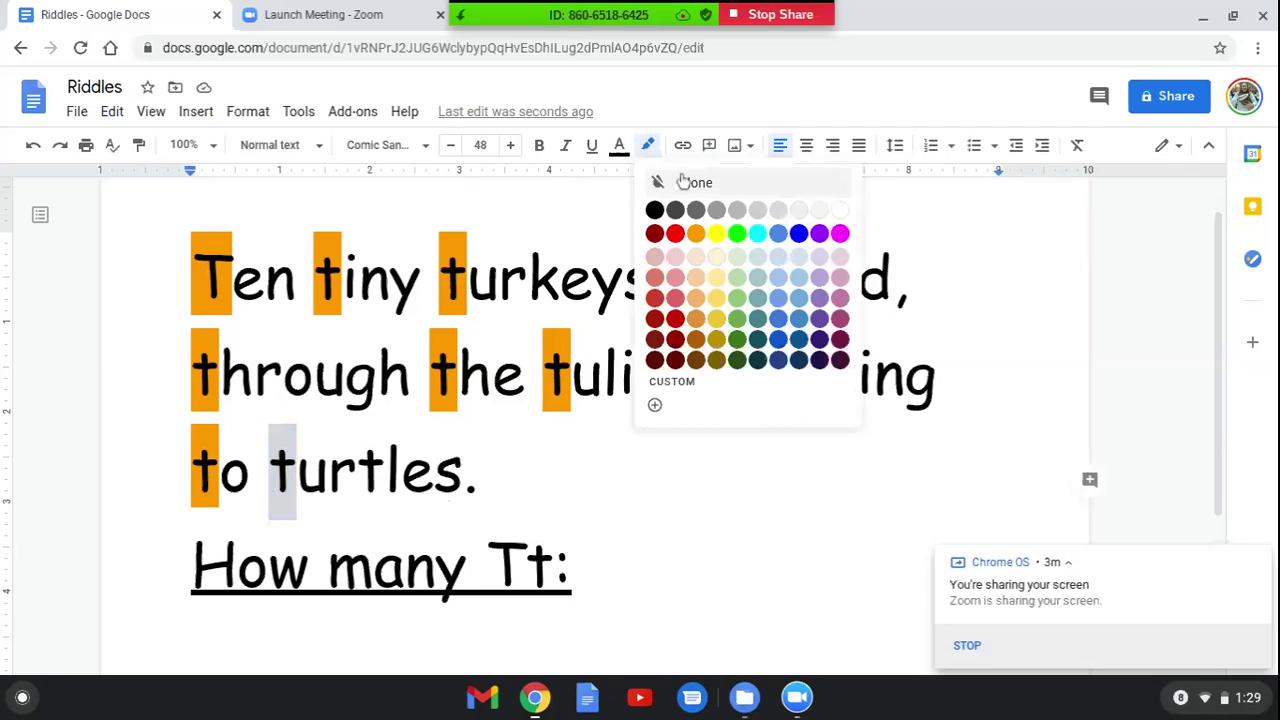
{"action": "left_click", "coordinate": [696, 232]}
{"action": "double_click", "coordinate": [370, 460]}
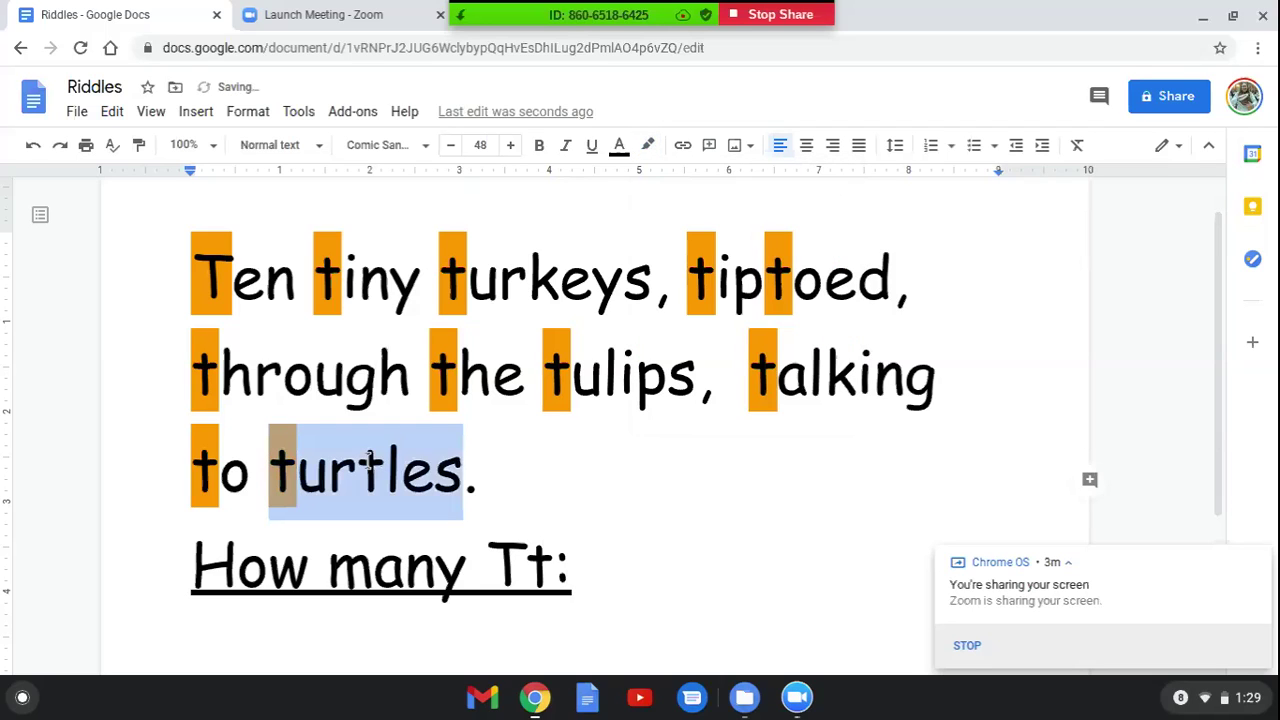
{"action": "left_click_drag", "start_coordinate": [358, 465], "coordinate": [384, 463]}
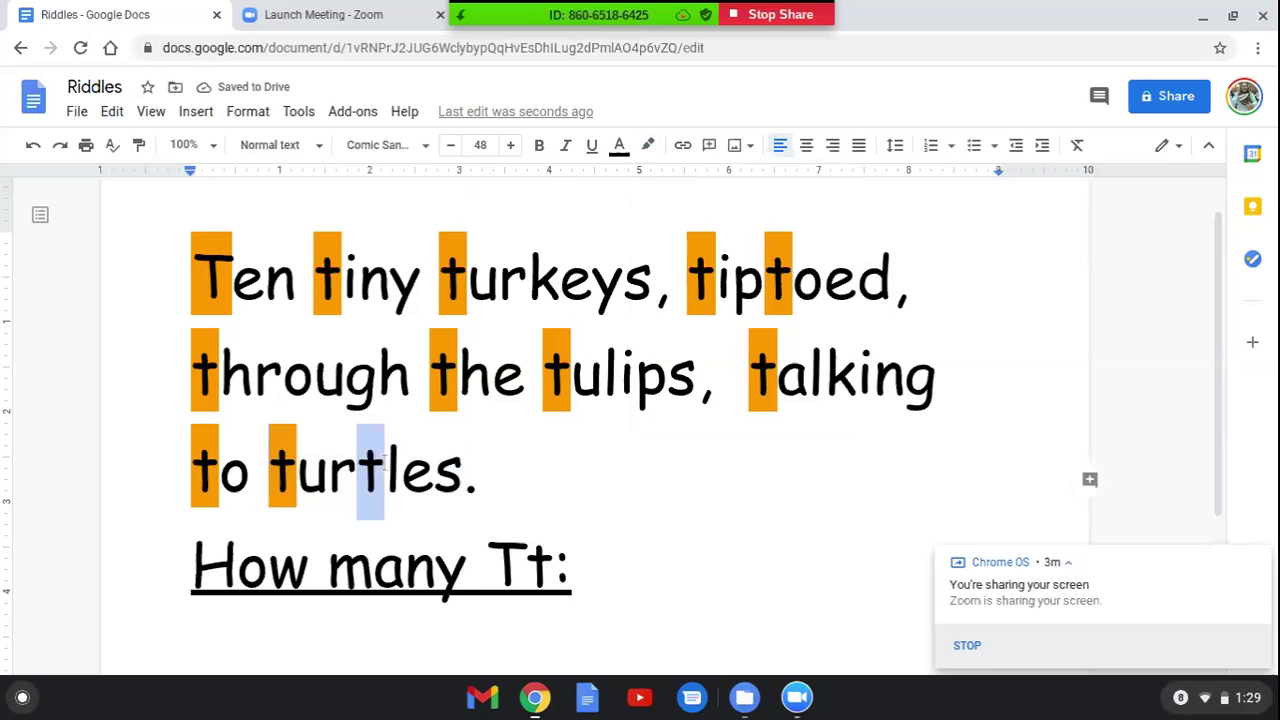
{"action": "left_click", "coordinate": [647, 145]}
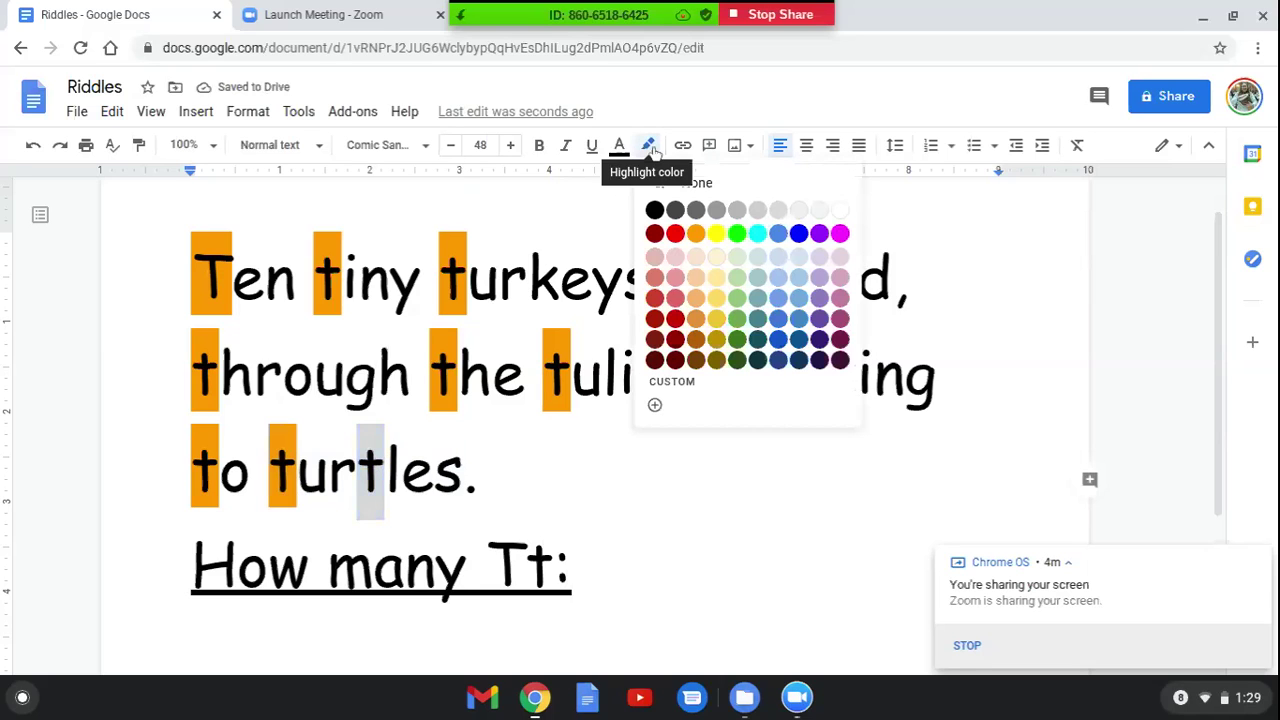
{"action": "left_click", "coordinate": [696, 232]}
{"action": "left_click", "coordinate": [480, 440]}
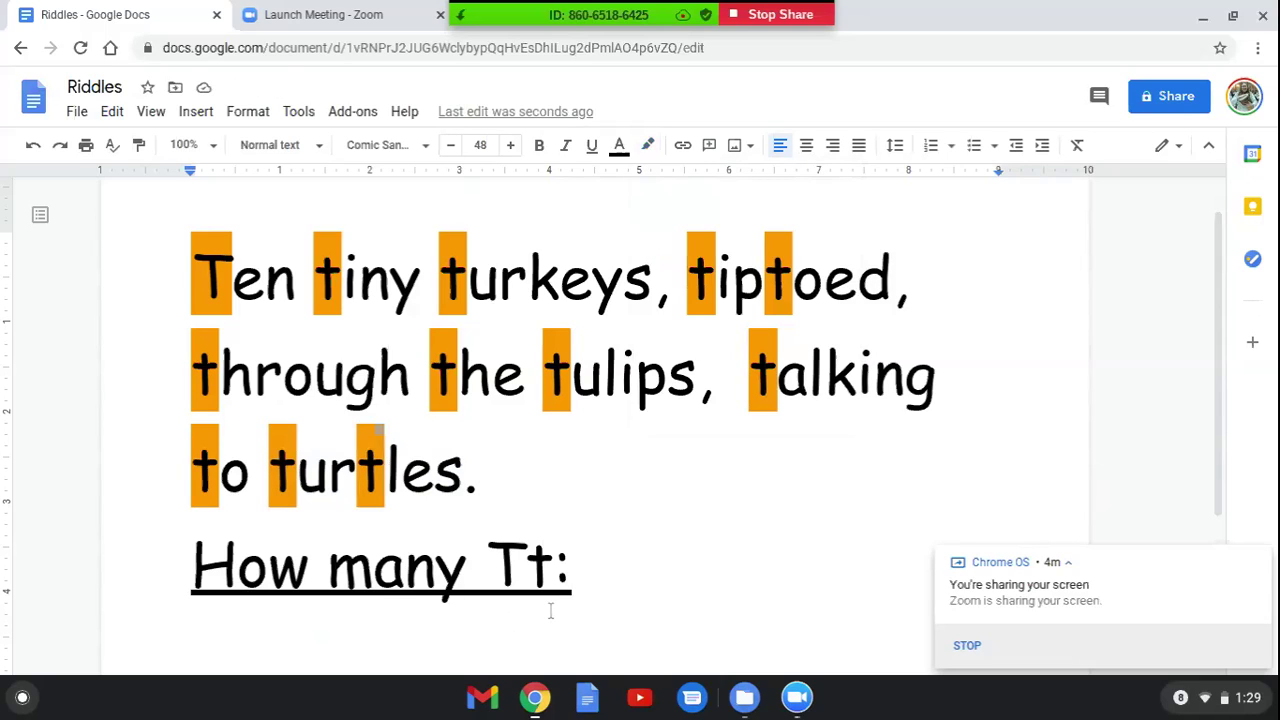
Enter the answer 12 after "How many Tt:" at the end of the riddle
{"action": "left_click", "coordinate": [198, 248]}
{"action": "left_click", "coordinate": [633, 592]}
{"action": "type", "text": "12"}
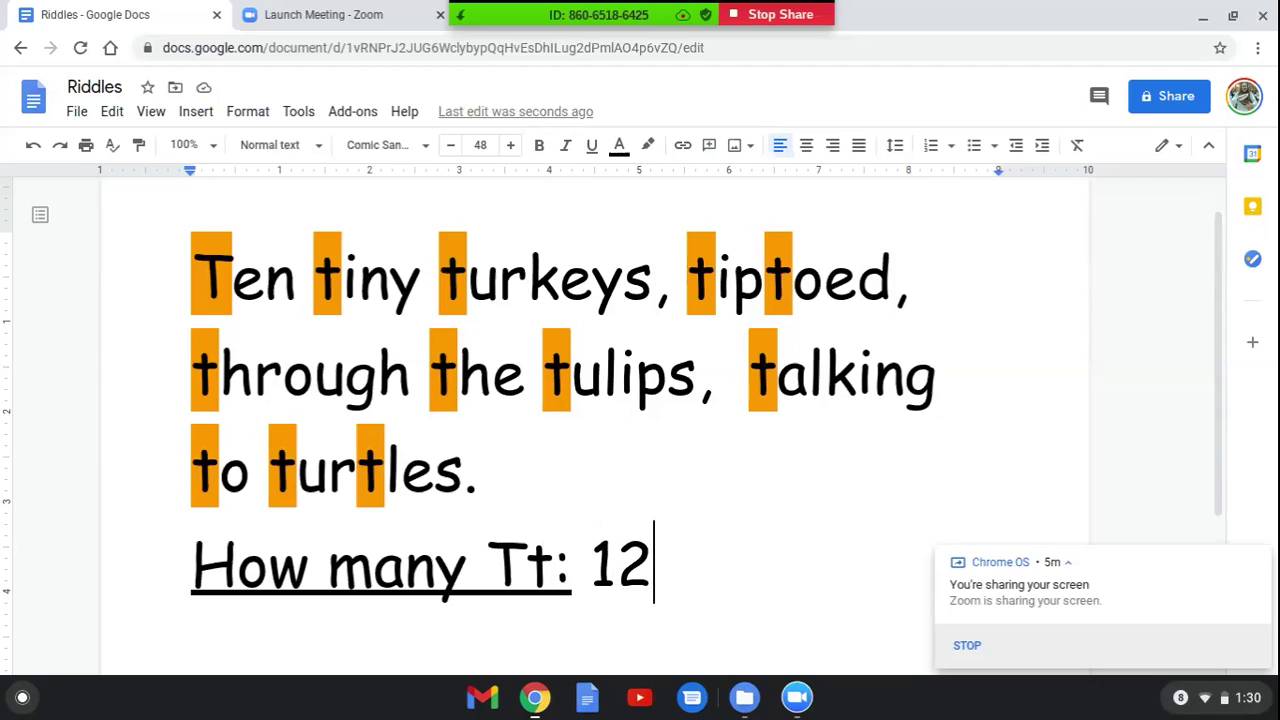
{"action": "left_click", "coordinate": [827, 8]}
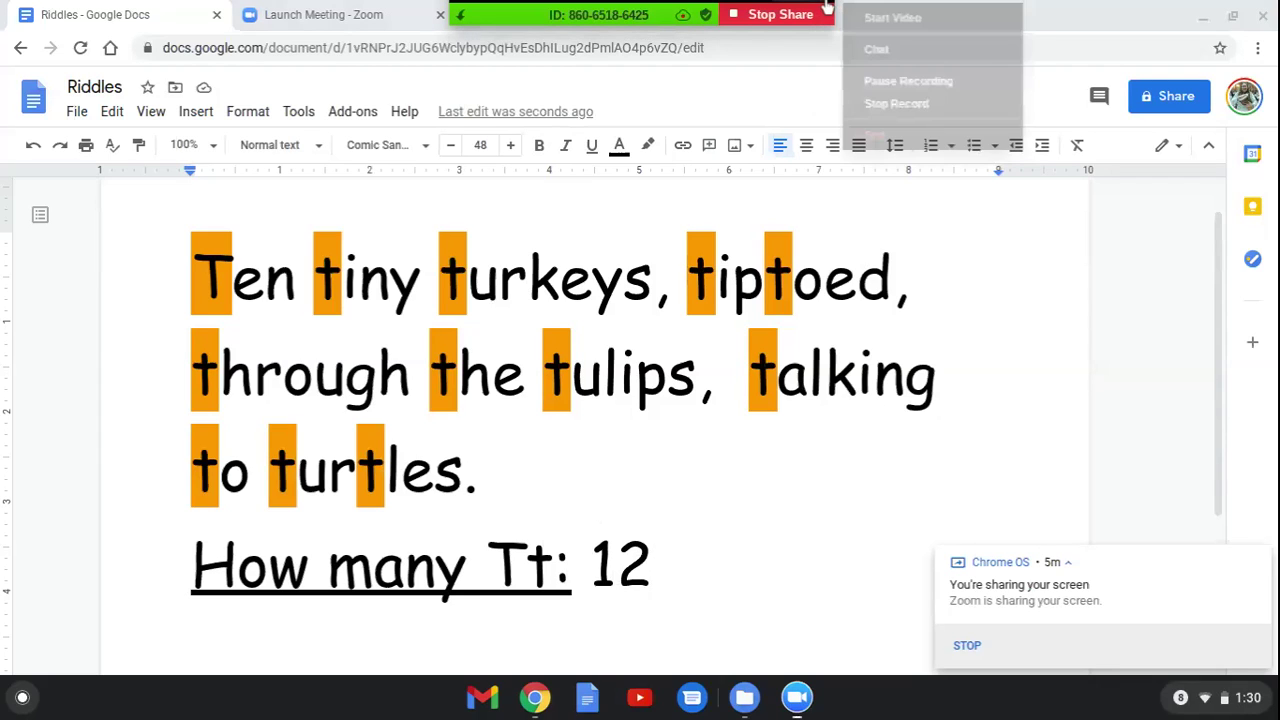